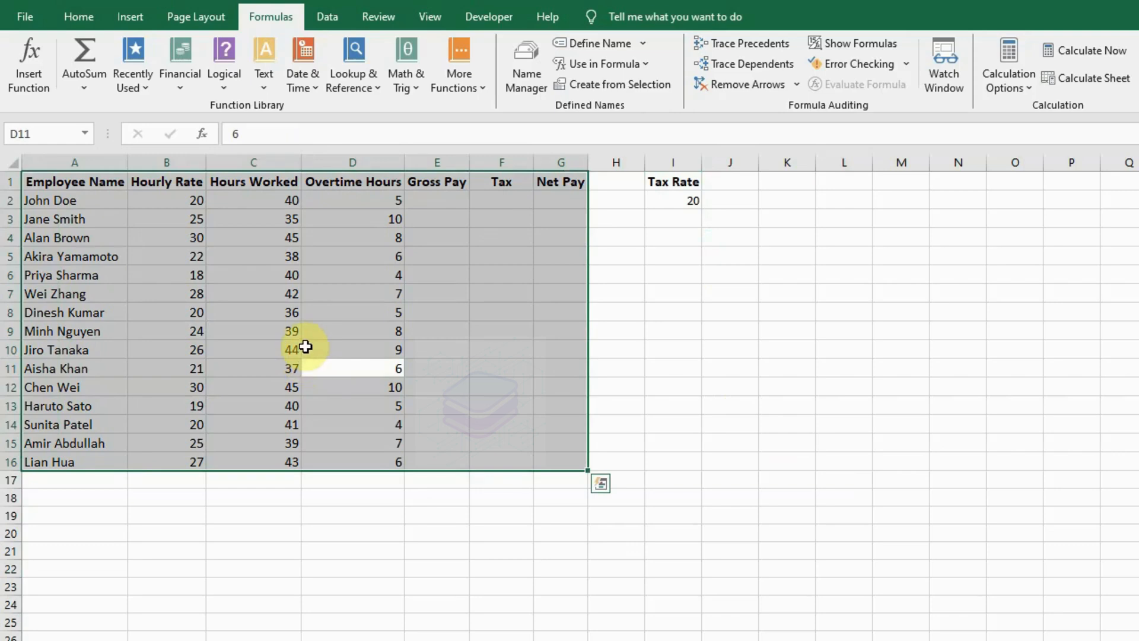
Check the Name Box references of the Employee Name, Hourly Rate and Overtime Hours header cells.
{"action": "left_click", "coordinate": [56, 198]}
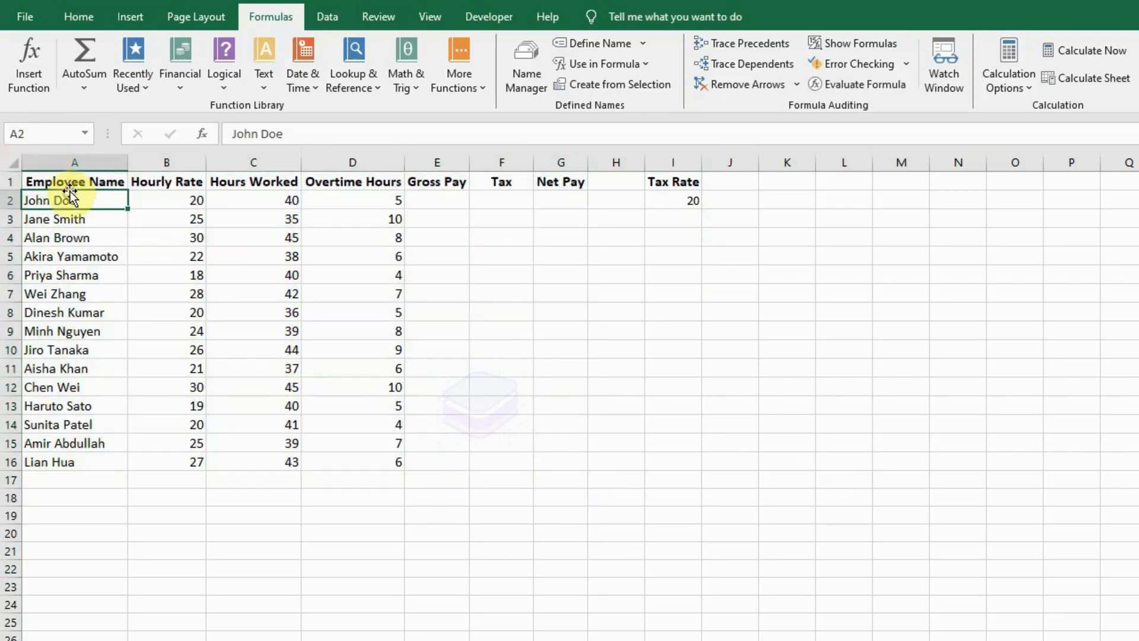
{"action": "left_click", "coordinate": [74, 179]}
{"action": "left_click", "coordinate": [52, 138]}
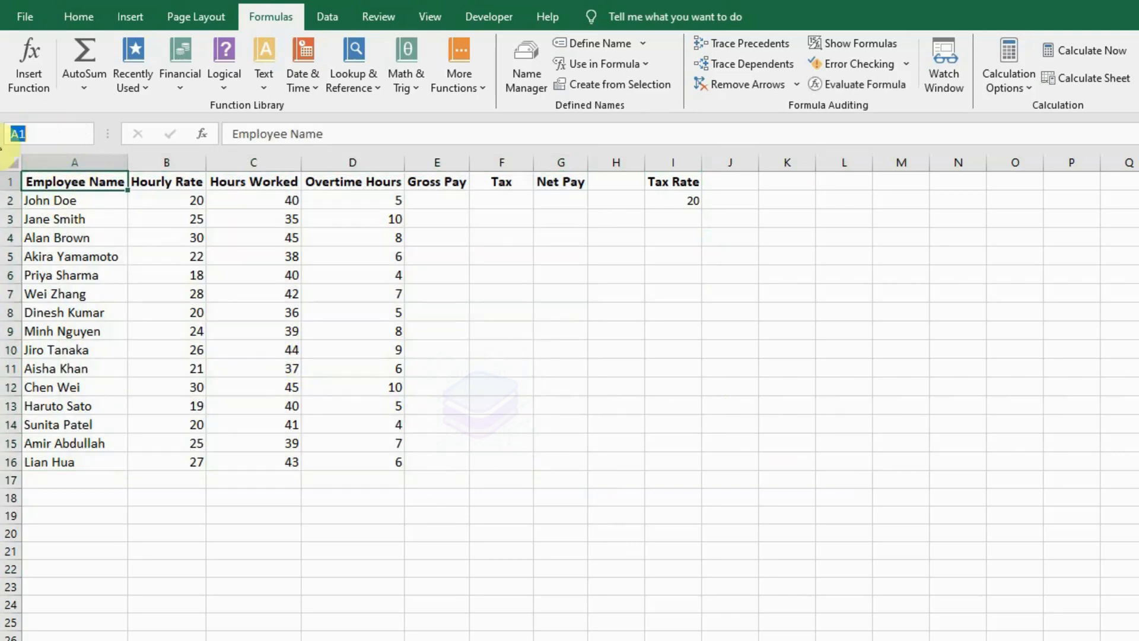
{"action": "left_click", "coordinate": [187, 180]}
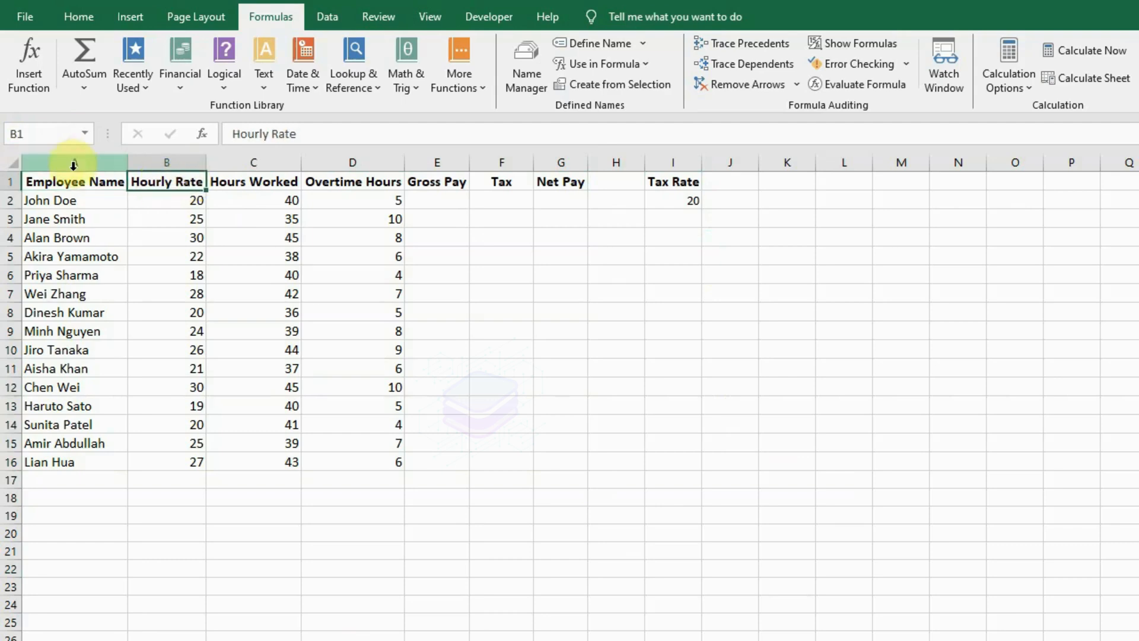
{"action": "left_click", "coordinate": [54, 133]}
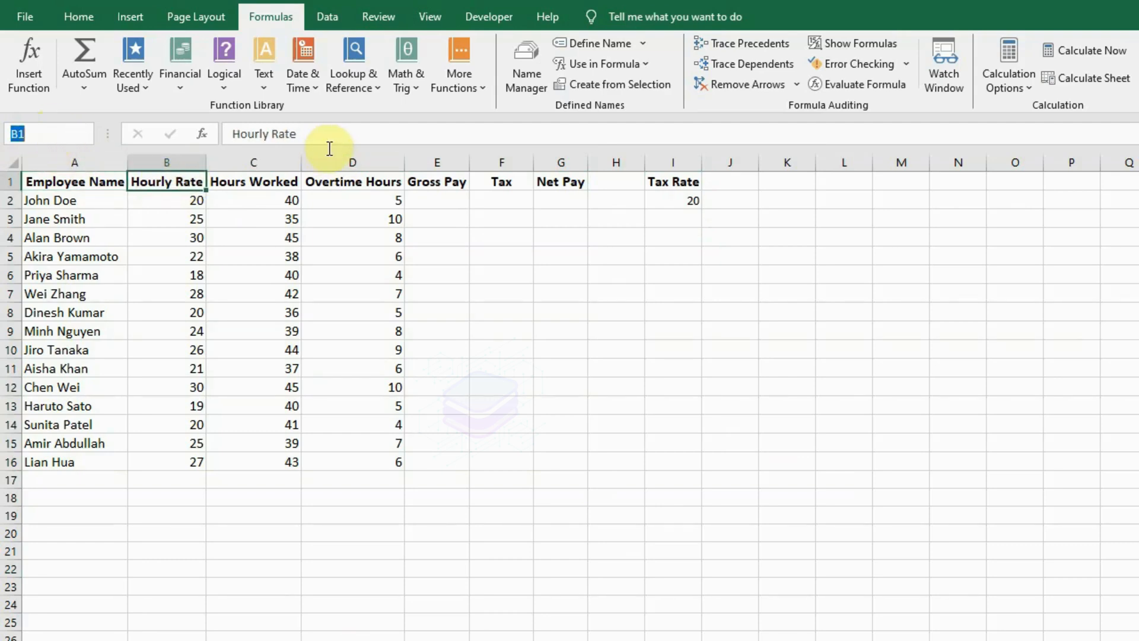
{"action": "left_click", "coordinate": [327, 177]}
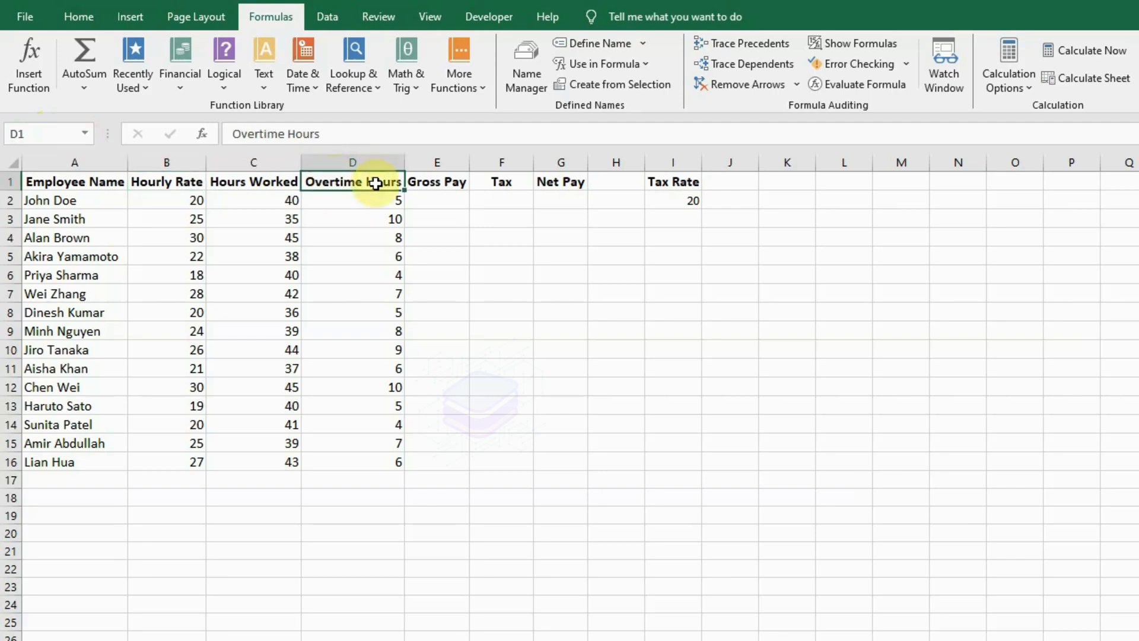
{"action": "left_click", "coordinate": [63, 133]}
Select the whole payroll table A1:G16 and create named ranges from its top row only, excluding the left column.
{"action": "type", "text": "E16"}
{"action": "key", "text": "Return"}
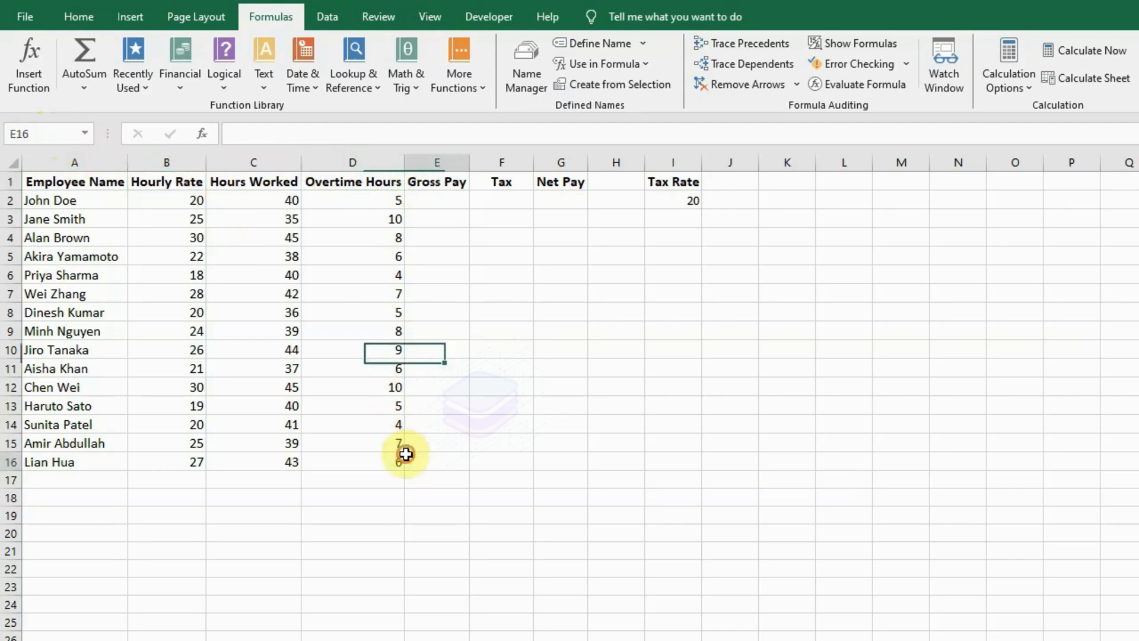
{"action": "key", "text": "ctrl+a"}
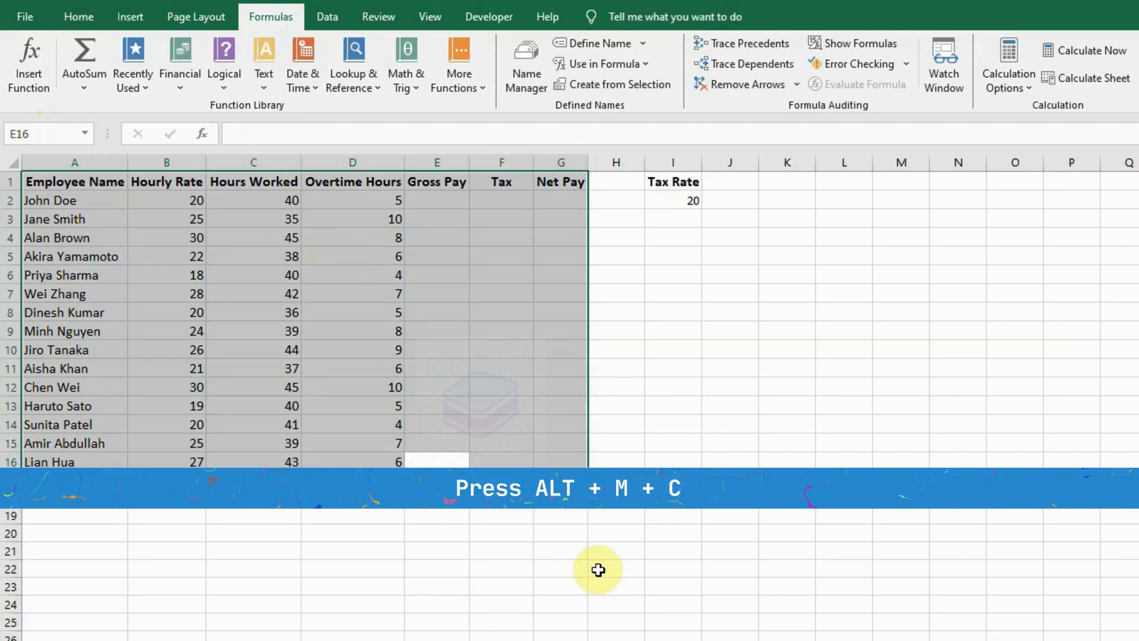
{"action": "key", "text": "alt+m"}
{"action": "key", "text": "c"}
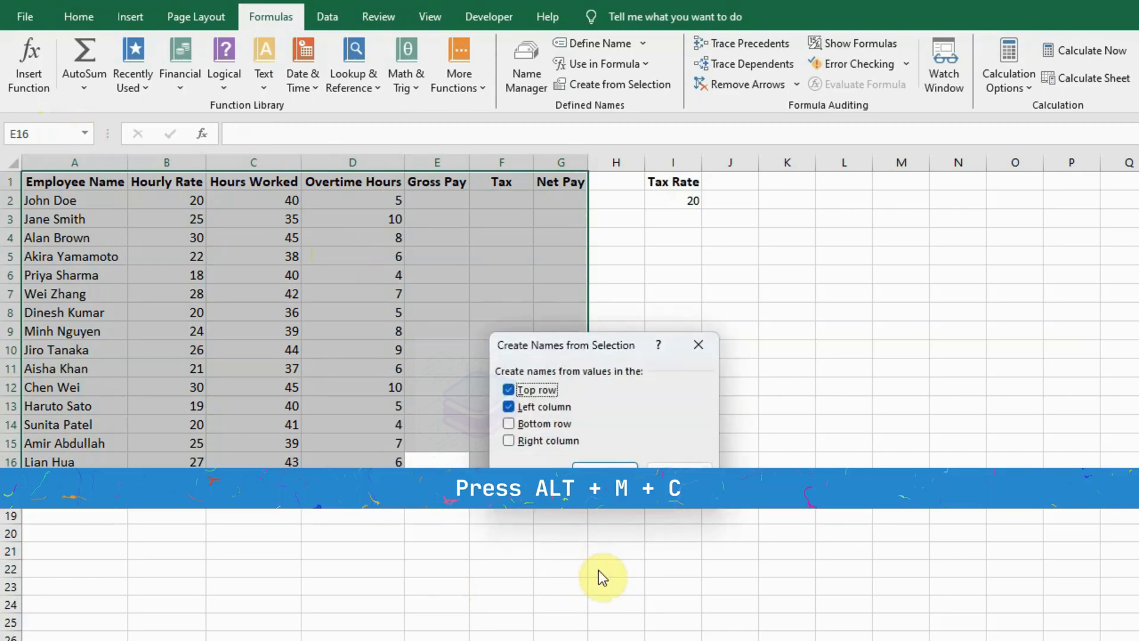
{"action": "left_click", "coordinate": [543, 410]}
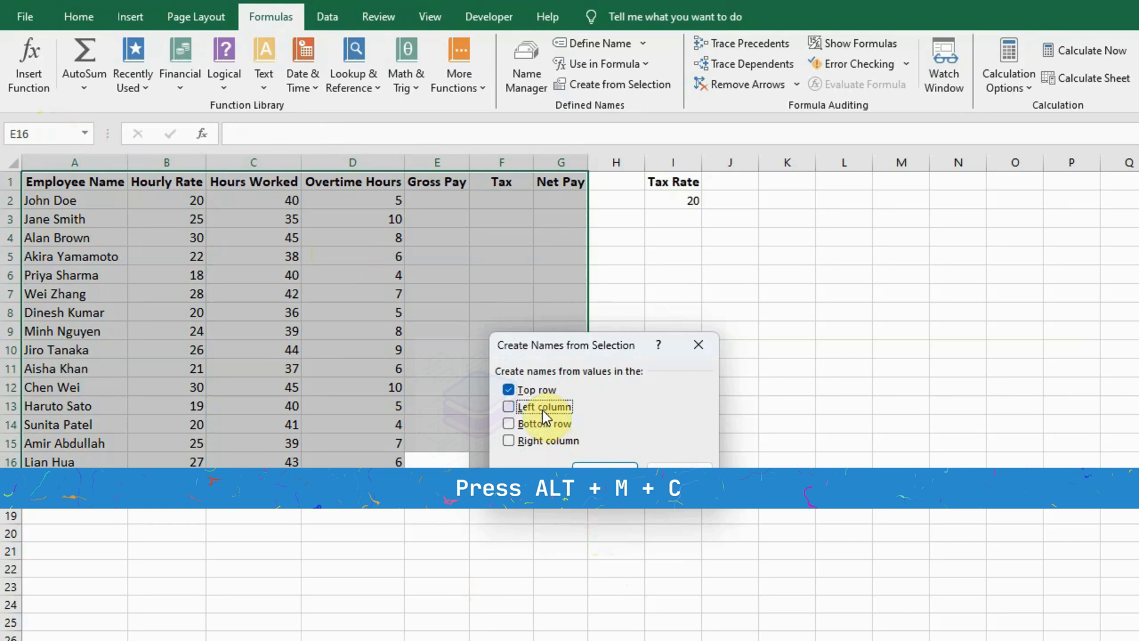
{"action": "left_click", "coordinate": [589, 473]}
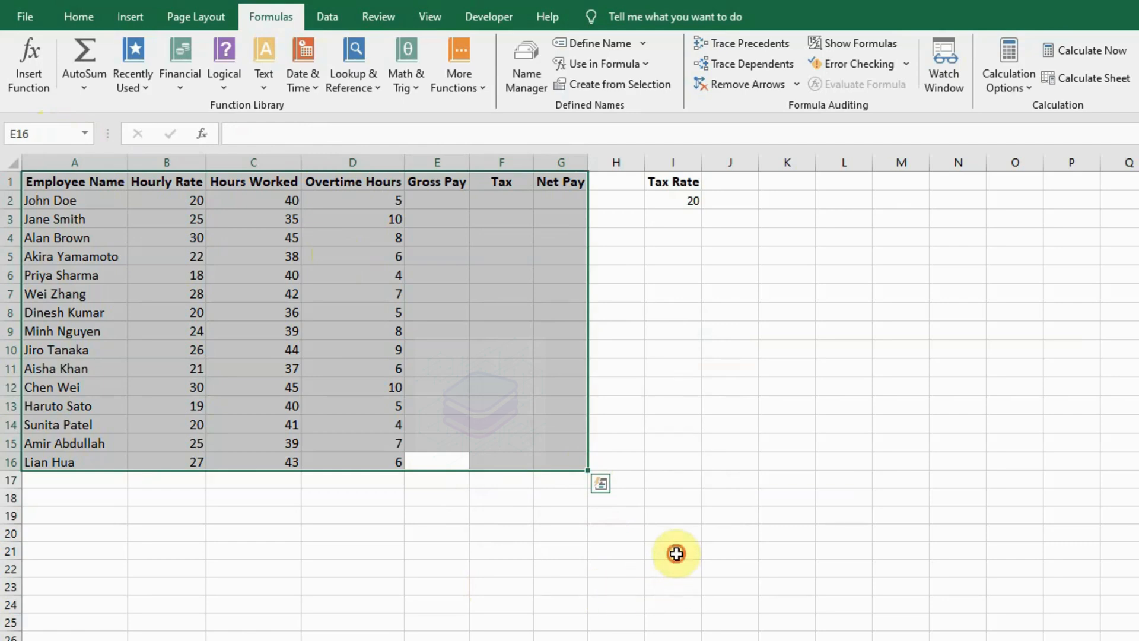
{"action": "left_click", "coordinate": [676, 553]}
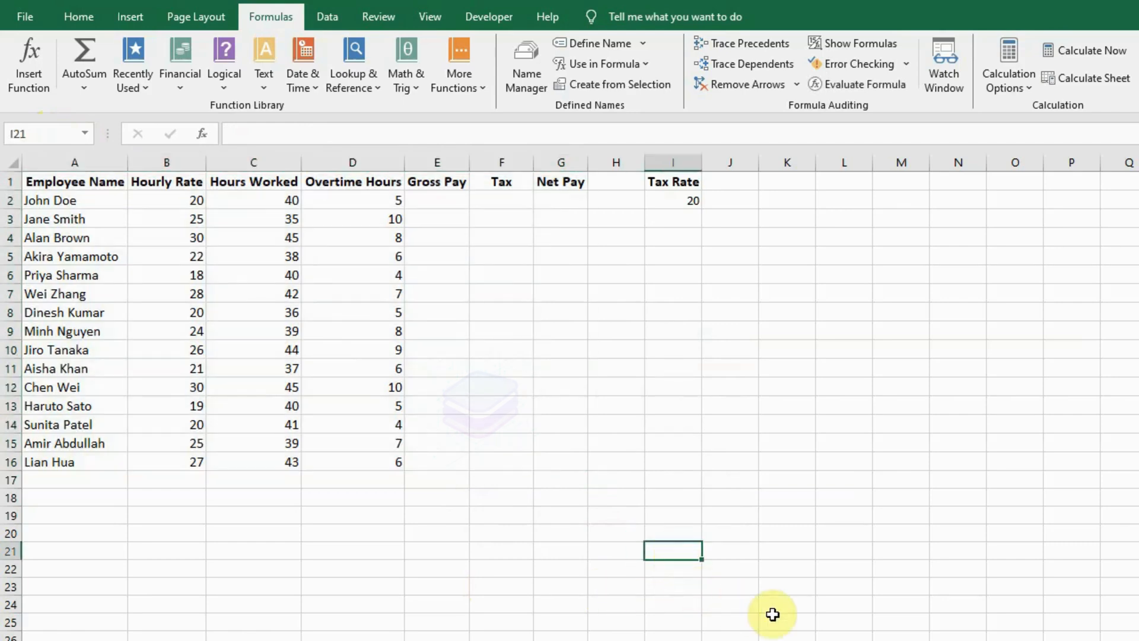
Try a formula in cell K2 that refers to the named range Employee_Name, and undo it.
{"action": "left_click", "coordinate": [769, 203]}
{"action": "type", "text": "=emp"}
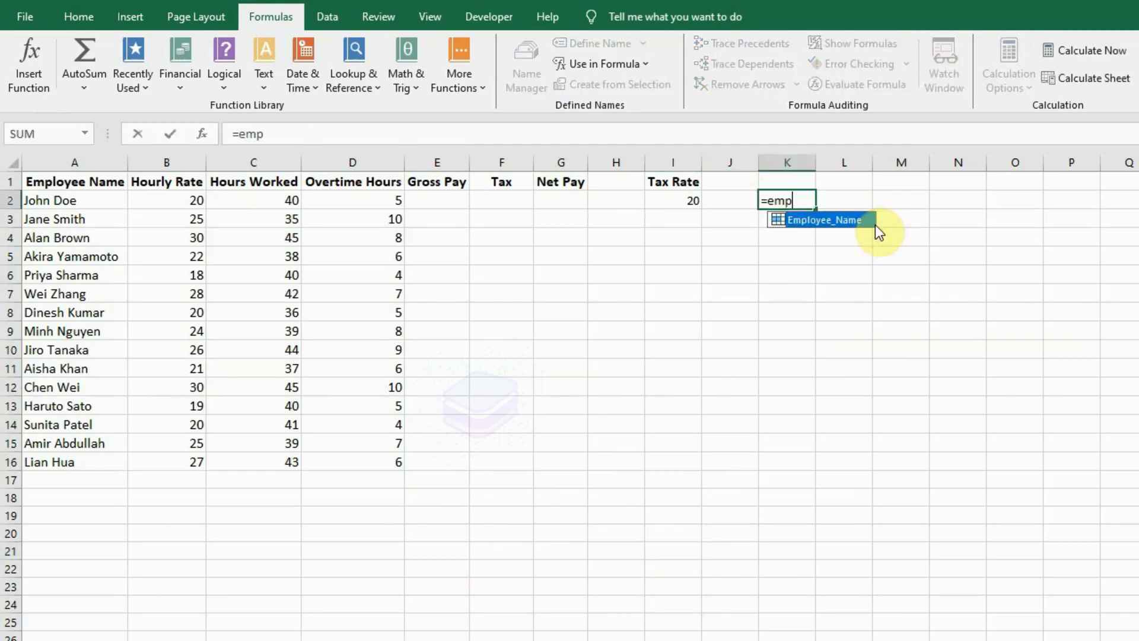
{"action": "double_click", "coordinate": [872, 220]}
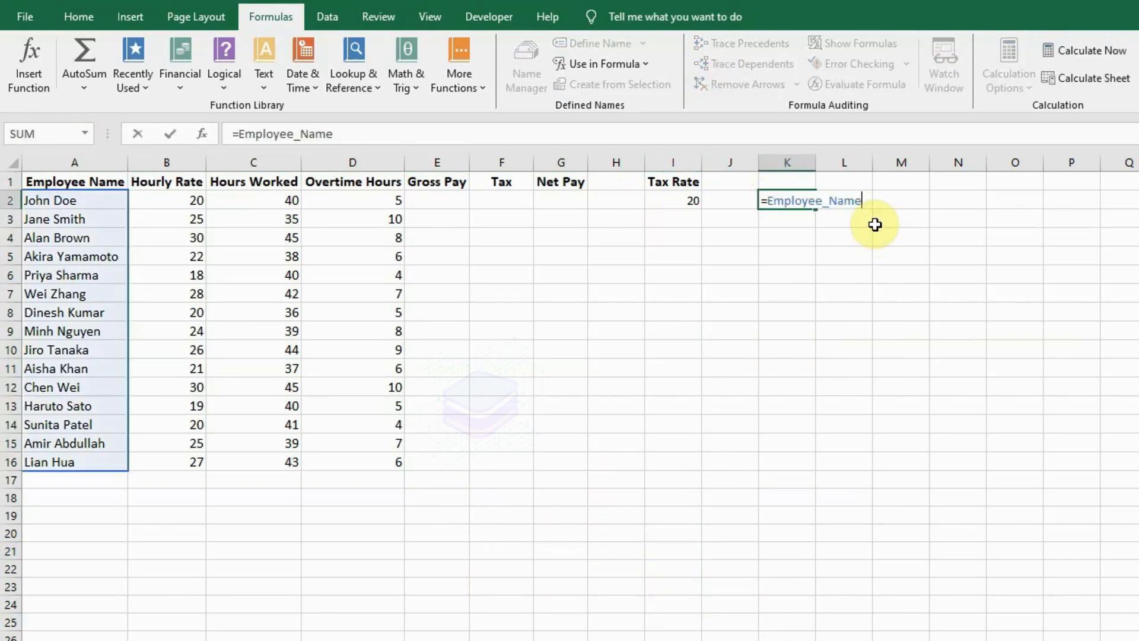
{"action": "left_click", "coordinate": [962, 567]}
{"action": "key", "text": "ctrl+z"}
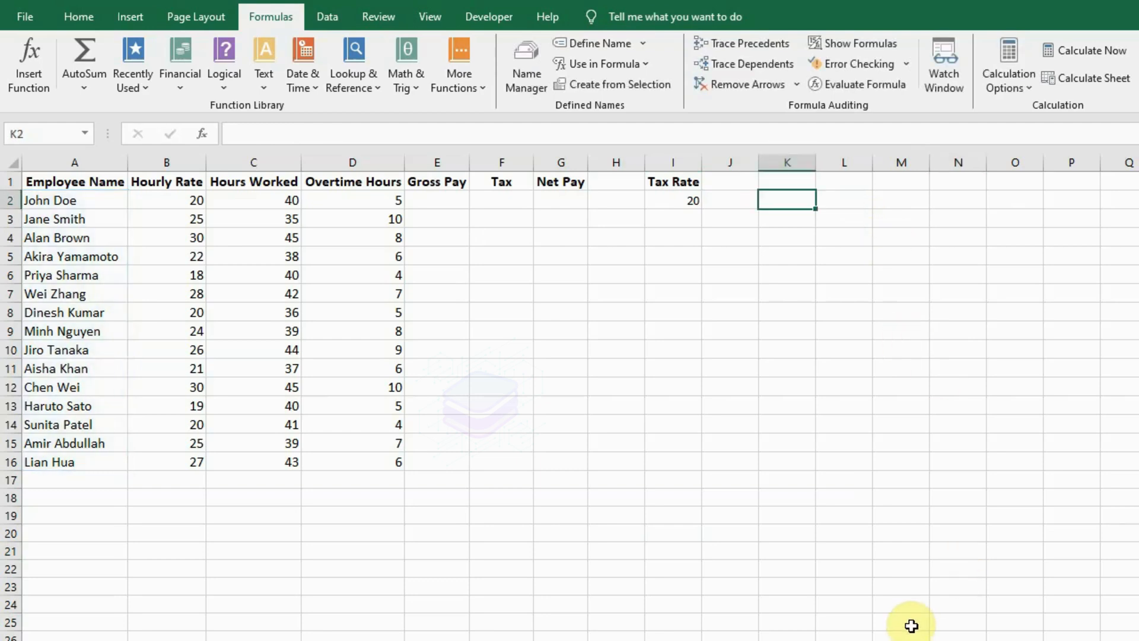
Use Go To to jump to the named range Employee_Name and view the cells it covers.
{"action": "left_click", "coordinate": [893, 634]}
{"action": "left_click", "coordinate": [844, 640]}
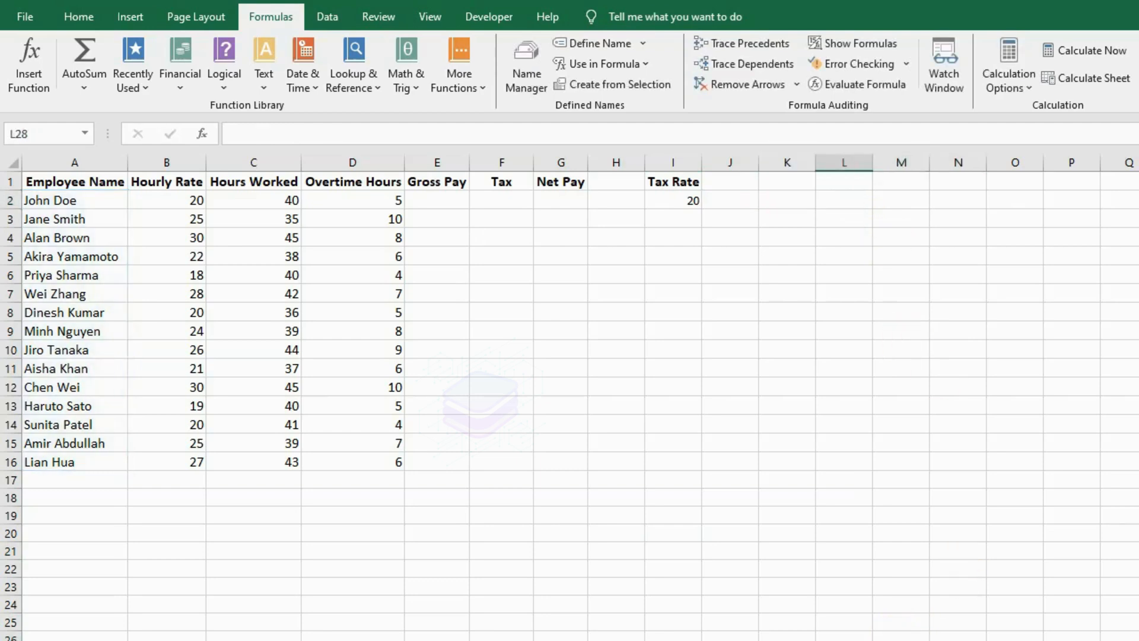
{"action": "key", "text": "ctrl+g"}
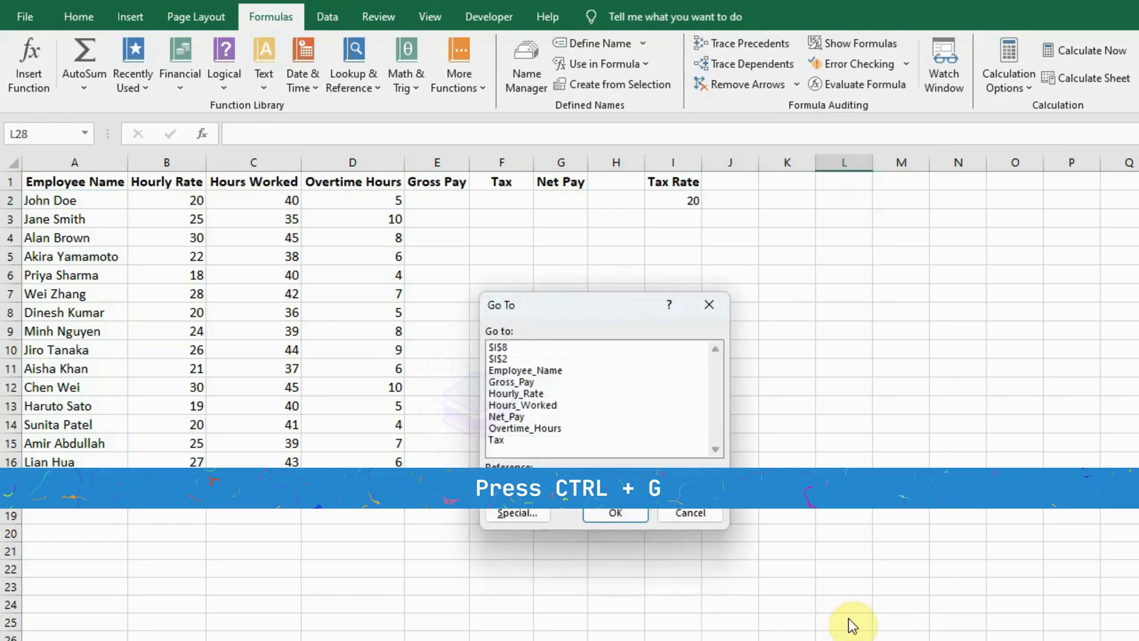
{"action": "left_click", "coordinate": [537, 369]}
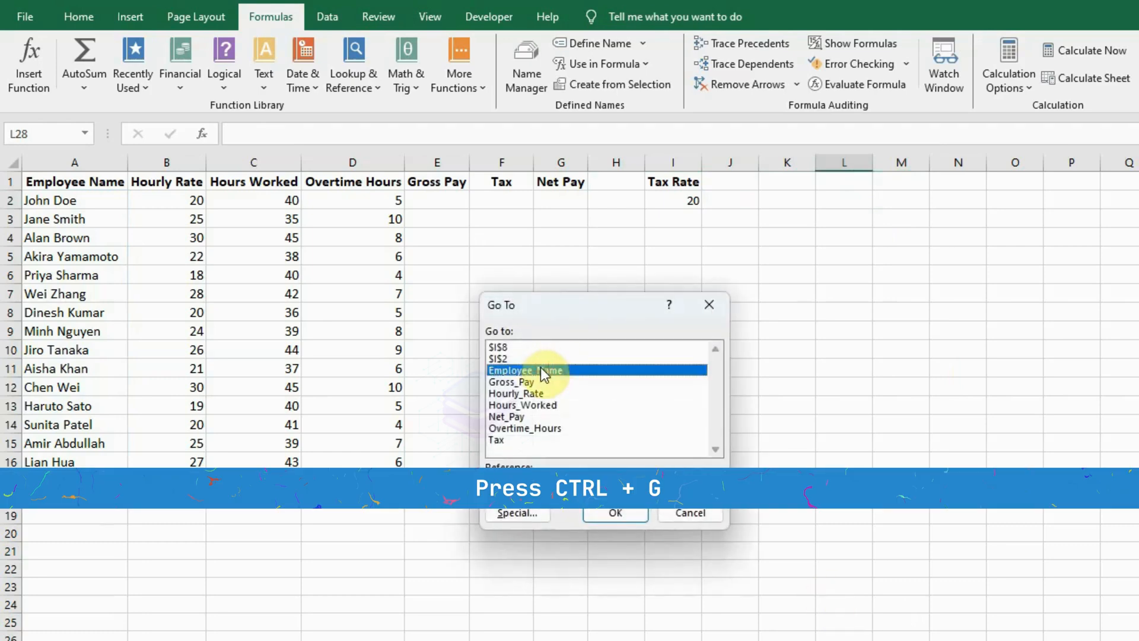
{"action": "left_click", "coordinate": [609, 512]}
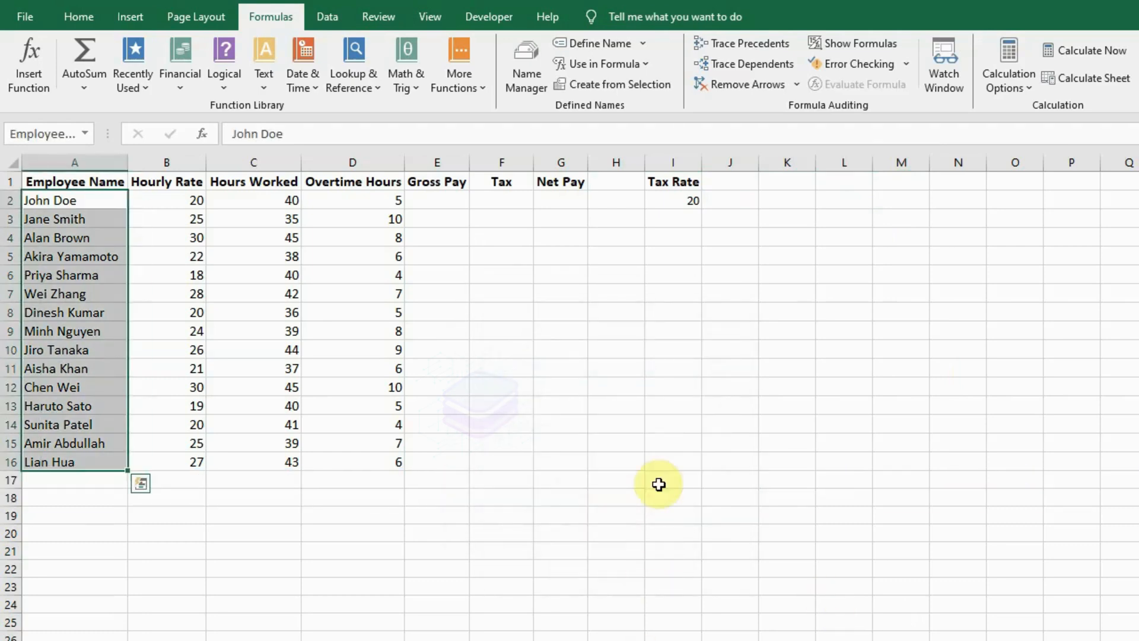
{"action": "left_click", "coordinate": [662, 438]}
{"action": "left_click", "coordinate": [727, 640]}
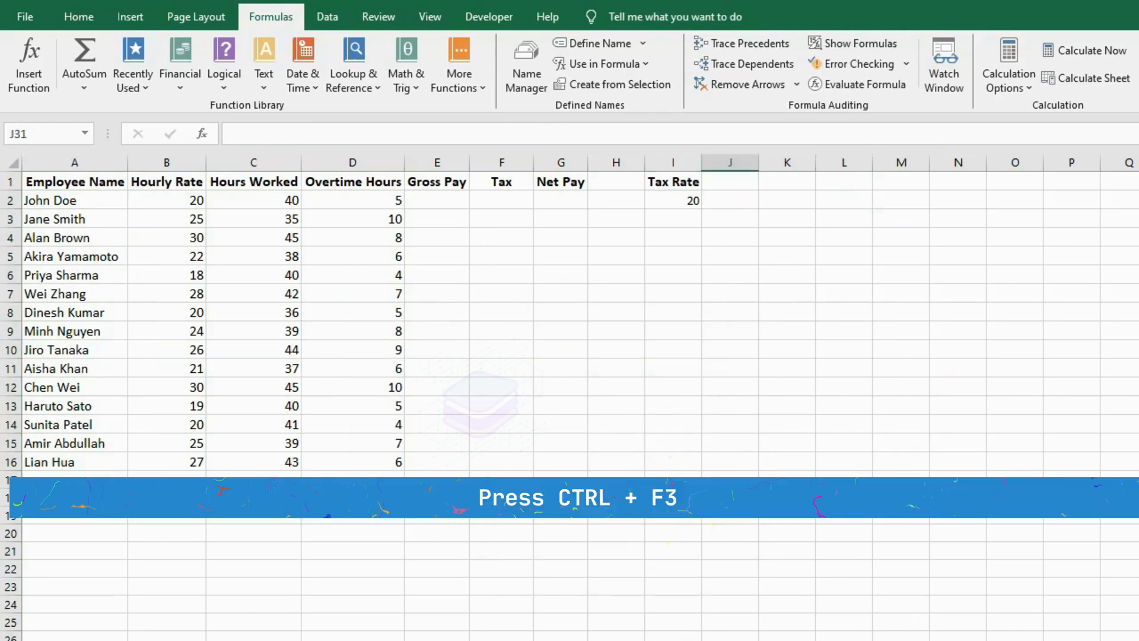
Review the defined names in the Name Manager, including the references of Hourly_Rate and Net_Pay, and close it.
{"action": "key", "text": "ctrl+F3"}
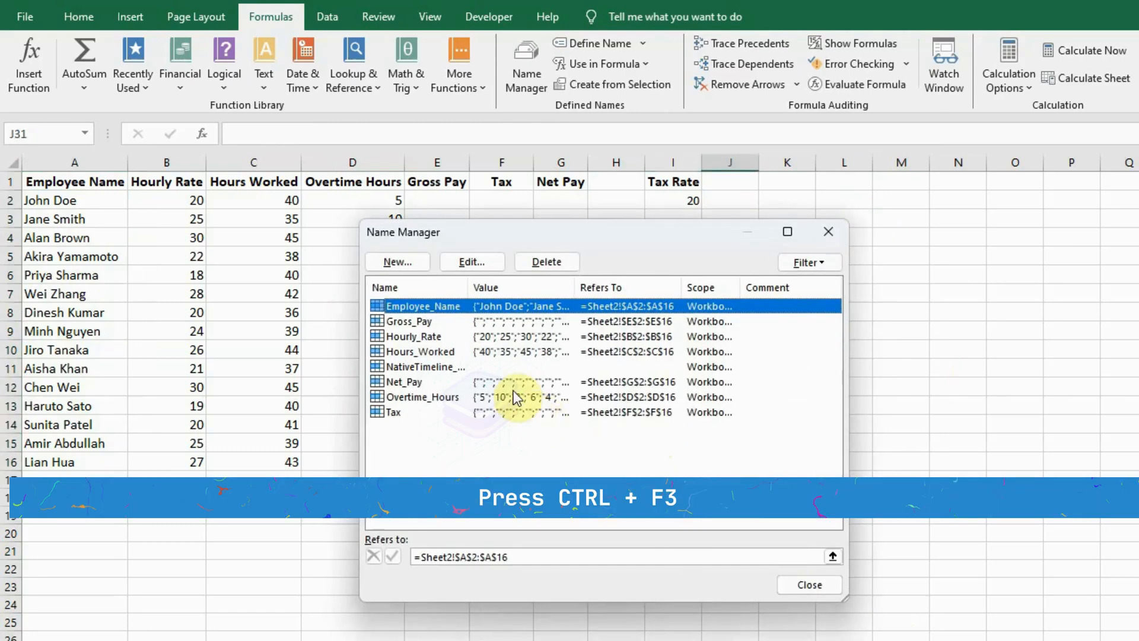
{"action": "left_click", "coordinate": [419, 336]}
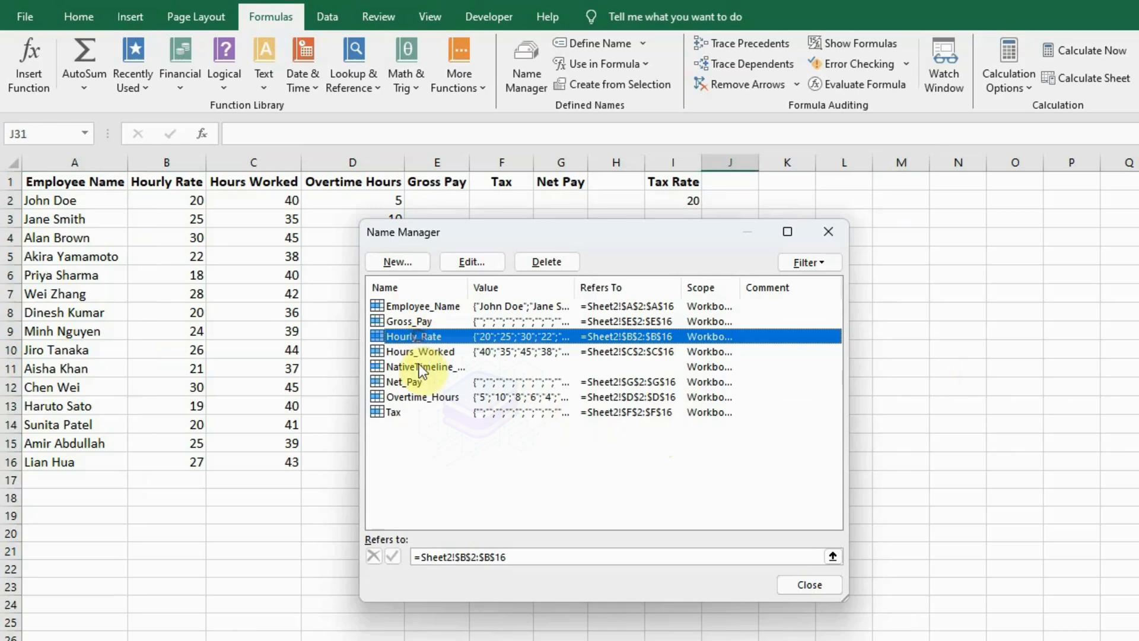
{"action": "left_click", "coordinate": [417, 382]}
{"action": "left_click", "coordinate": [825, 590]}
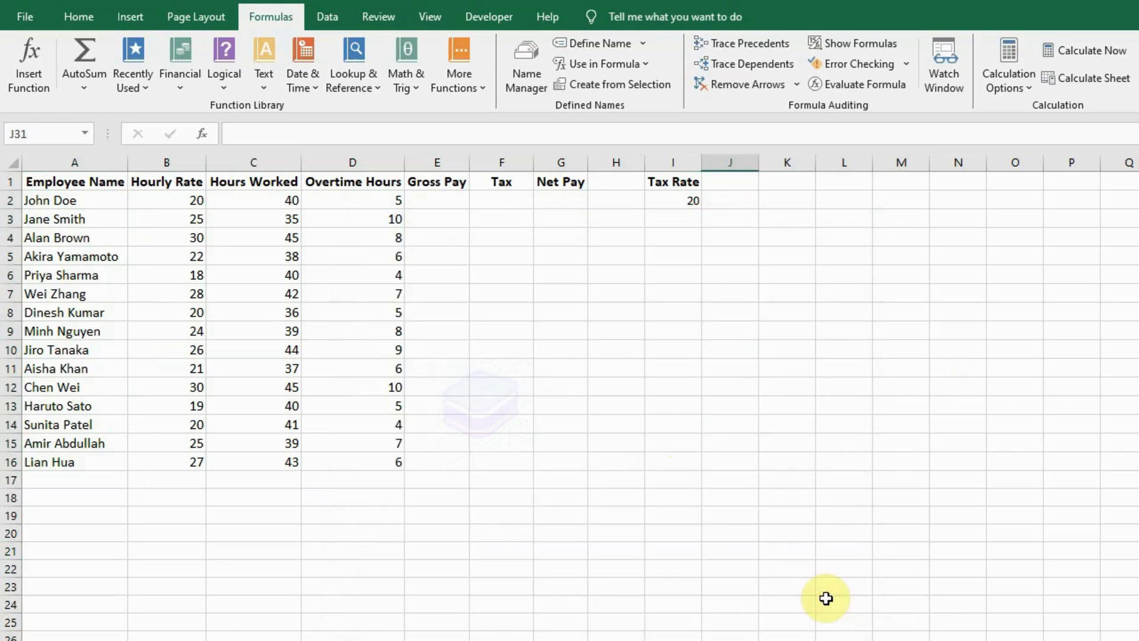
{"action": "left_click", "coordinate": [830, 640]}
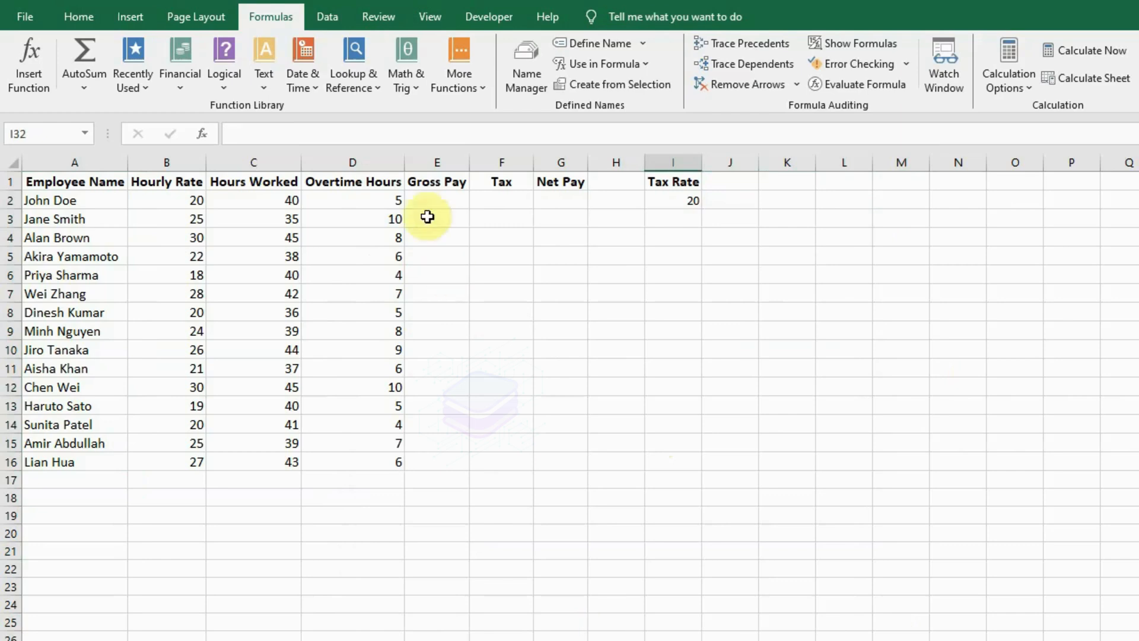
Start the Gross Pay formula in cell E2 with the regular pay part =(Hours_Worked * Hourly_Rate).
{"action": "left_click", "coordinate": [437, 202]}
{"action": "left_click", "coordinate": [399, 125]}
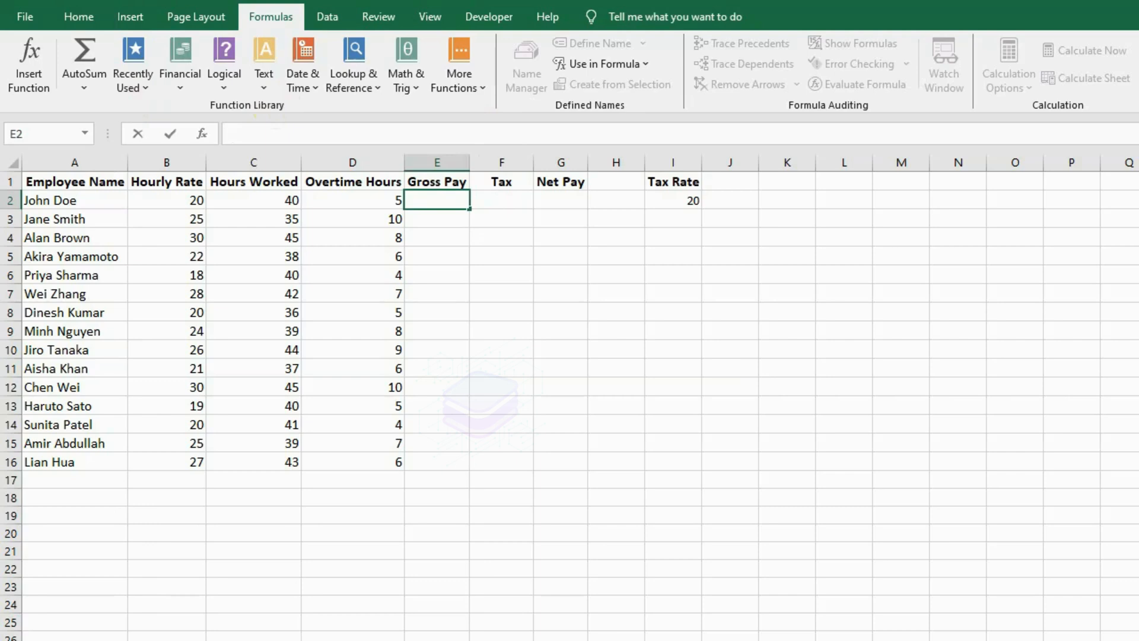
{"action": "type", "text": "="}
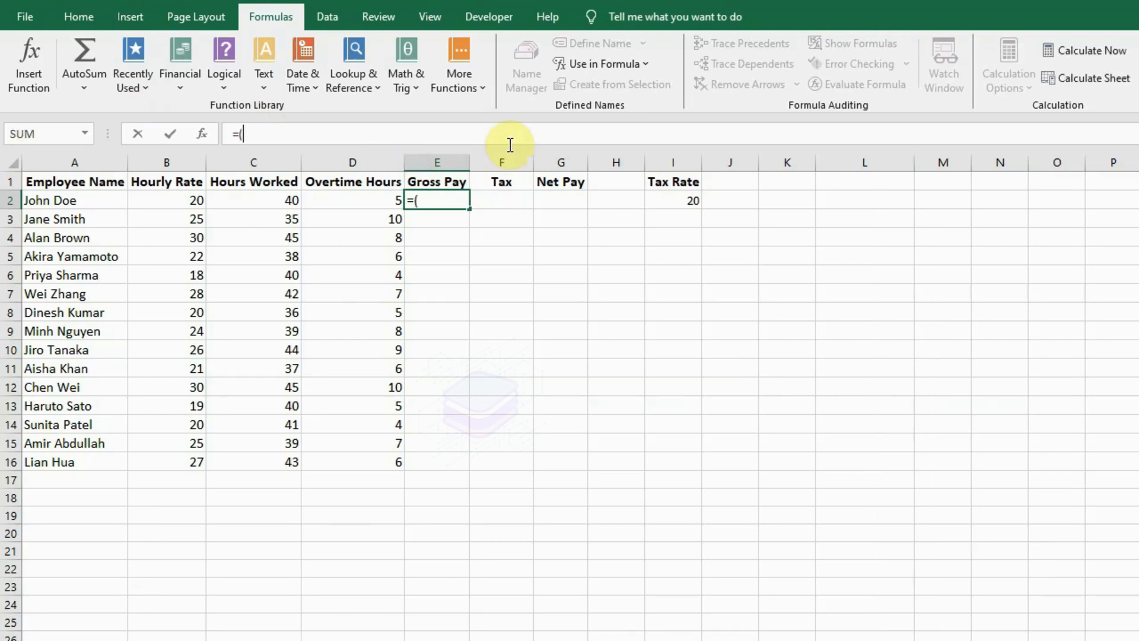
{"action": "type", "text": "(Hou"}
{"action": "key", "text": "Down"}
{"action": "key", "text": "Down"}
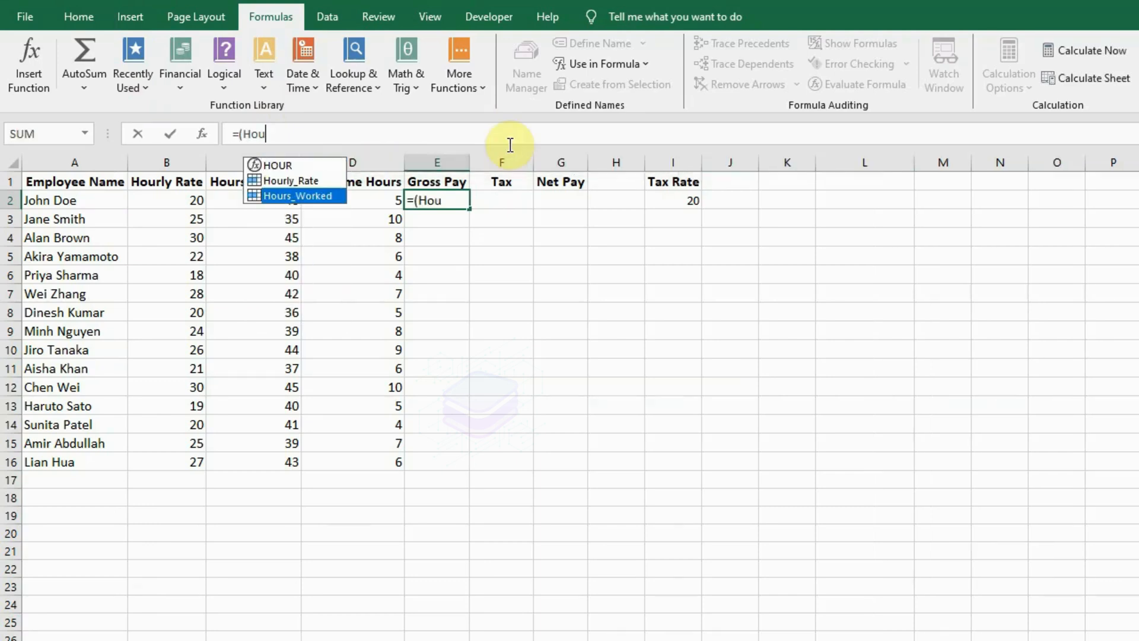
{"action": "key", "text": "Tab"}
{"action": "type", "text": "* "}
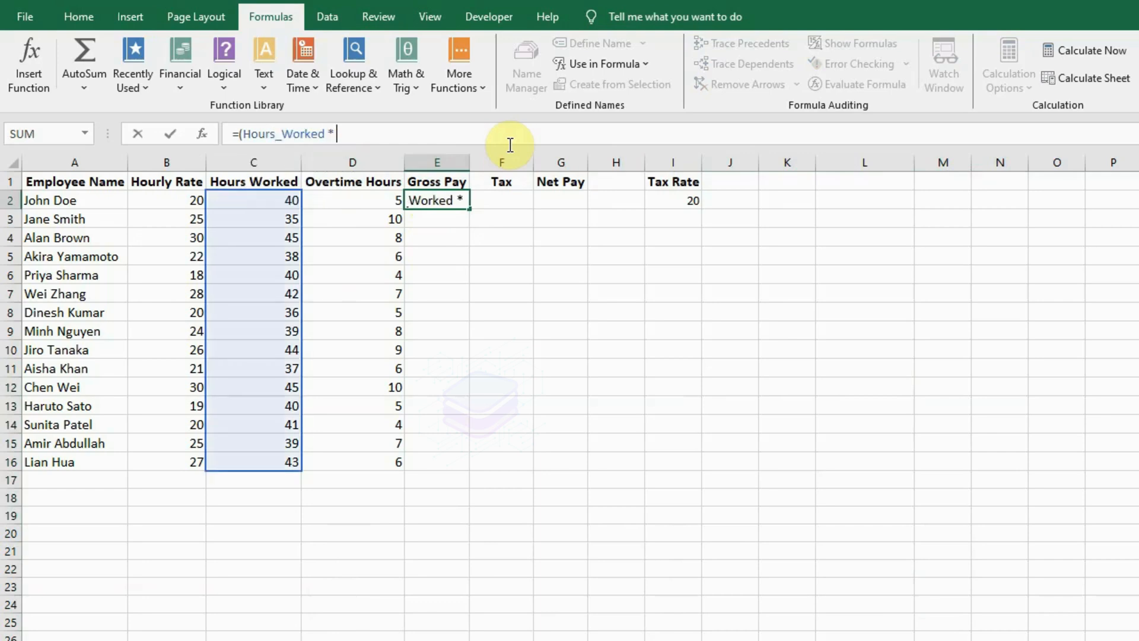
{"action": "type", "text": "Hour"}
{"action": "key", "text": "Down"}
{"action": "key", "text": "Tab"}
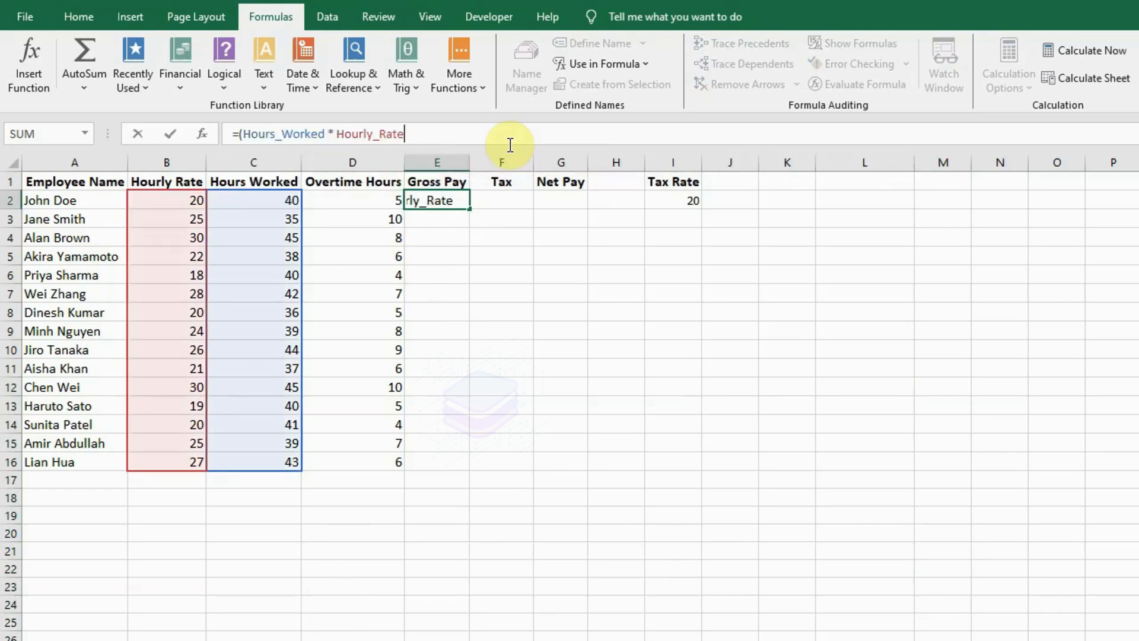
{"action": "type", "text": ") + ()"}
Add the overtime part + (Hourly_Rate * Overtime_Hours * 2) to the Gross Pay formula and enter it.
{"action": "key", "text": "Left"}
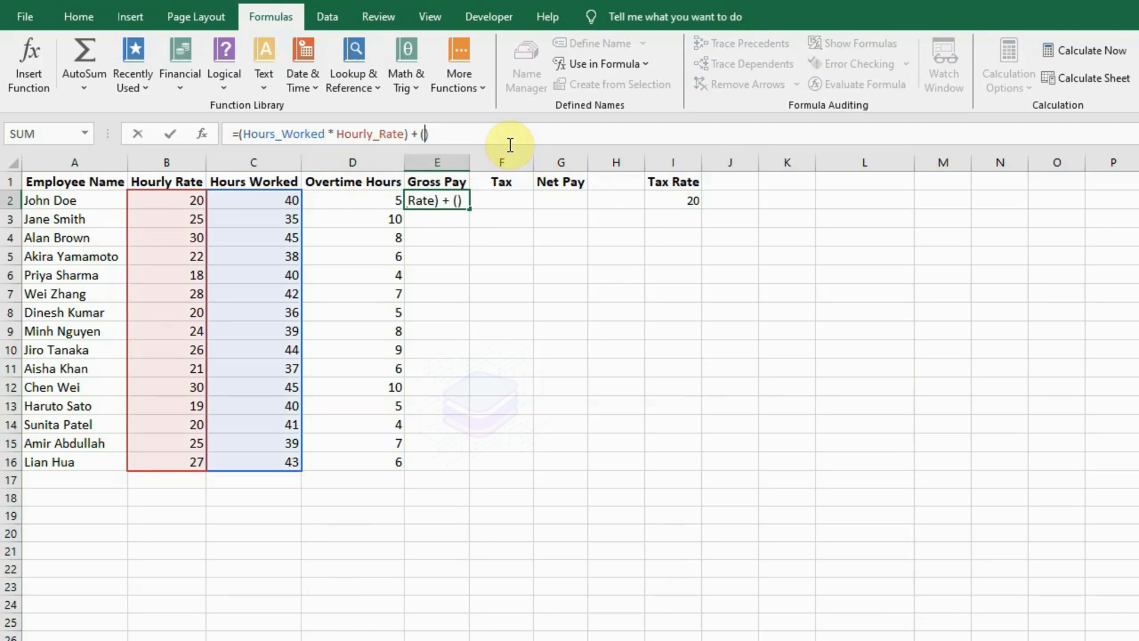
{"action": "type", "text": "Hou"}
{"action": "key", "text": "Down"}
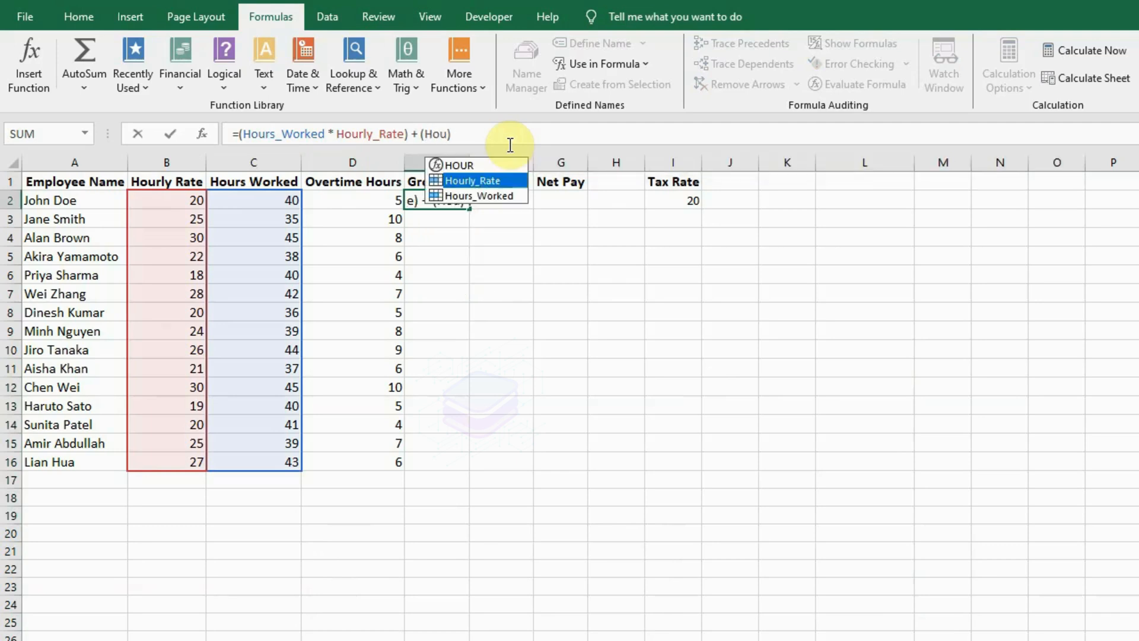
{"action": "key", "text": "Tab"}
{"action": "type", "text": "* ov"}
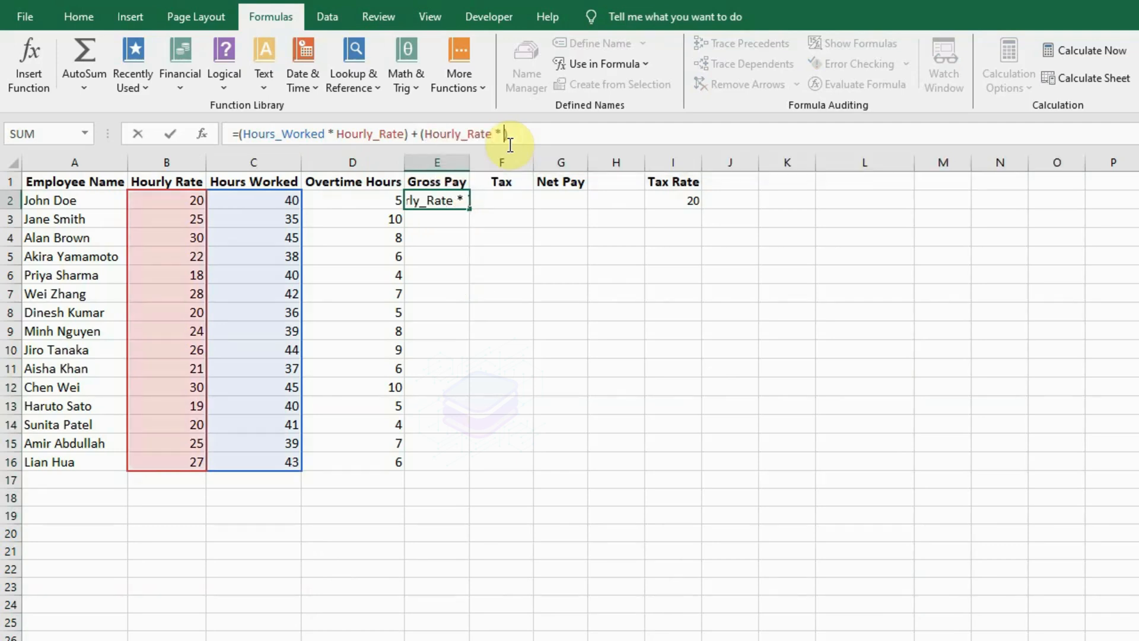
{"action": "type", "text": "e"}
{"action": "key", "text": "Tab"}
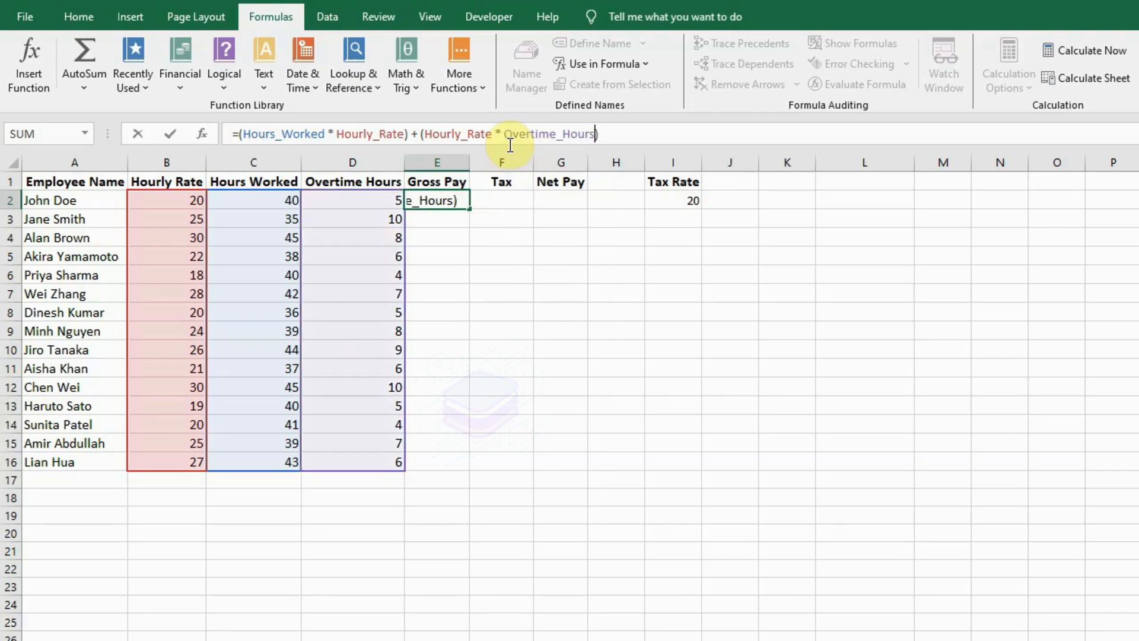
{"action": "type", "text": "* 2"}
{"action": "key", "text": "Return"}
Fill the Gross Pay formula down from E2 through E16 for all employees.
{"action": "key", "text": "Up"}
{"action": "key", "text": "shift+Down"}
{"action": "key", "text": "shift+Down"}
{"action": "key", "text": "shift+Down"}
{"action": "key", "text": "shift+Down"}
{"action": "key", "text": "shift+Down"}
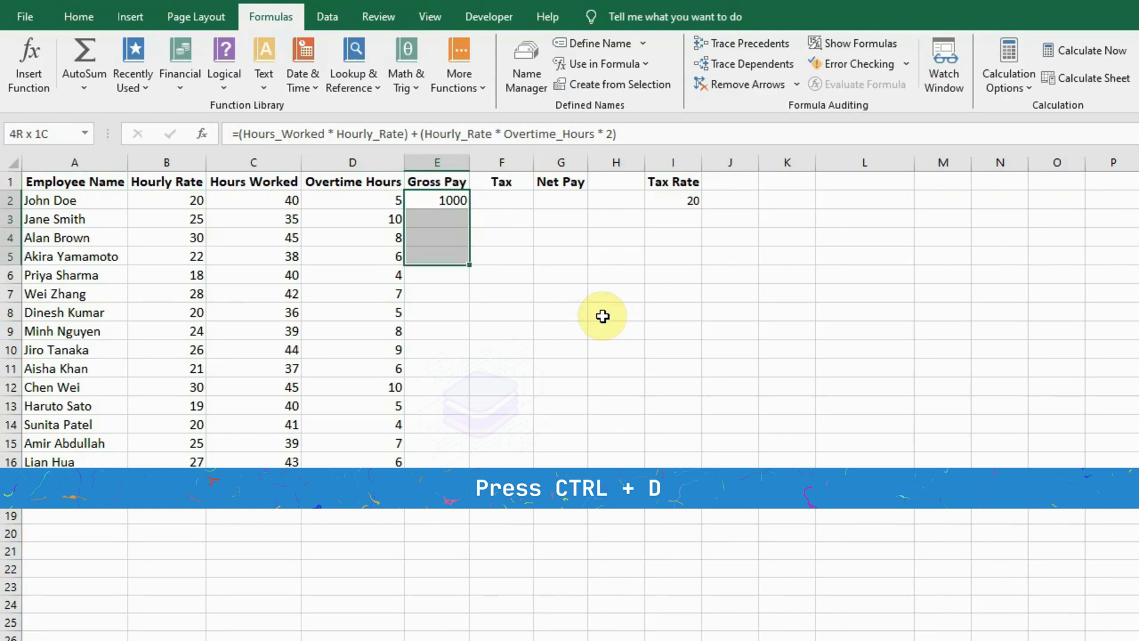
{"action": "key", "text": "shift+Down"}
{"action": "key", "text": "shift+Down"}
{"action": "key", "text": "shift+Down"}
{"action": "key", "text": "shift+Down"}
{"action": "key", "text": "shift+Down"}
{"action": "key", "text": "shift+Down"}
{"action": "key", "text": "shift+Down"}
{"action": "key", "text": "shift+Down"}
{"action": "key", "text": "shift+Down"}
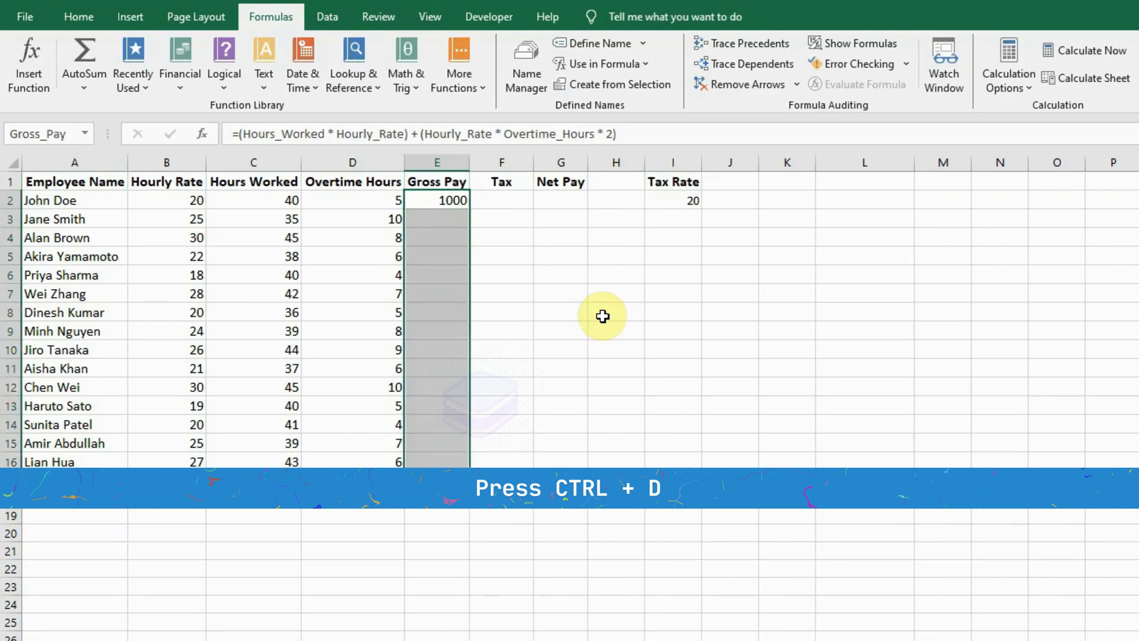
{"action": "key", "text": "ctrl+d"}
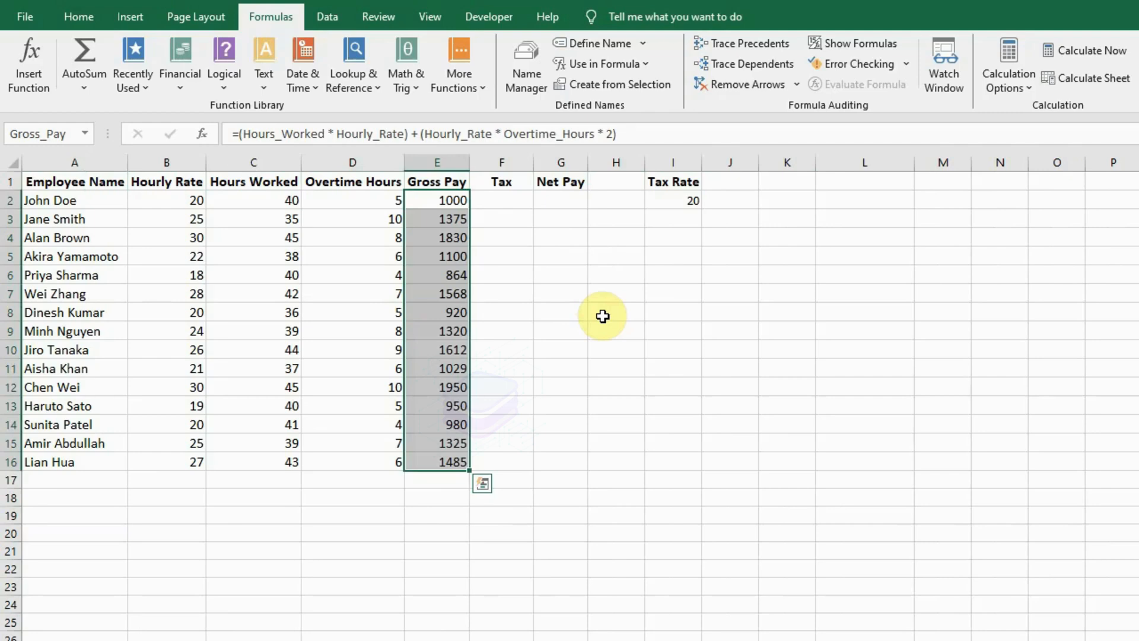
Enter the Tax formula =Gross_Pay * TaxRate / 100 in cell F2.
{"action": "type", "text": "=Gross"}
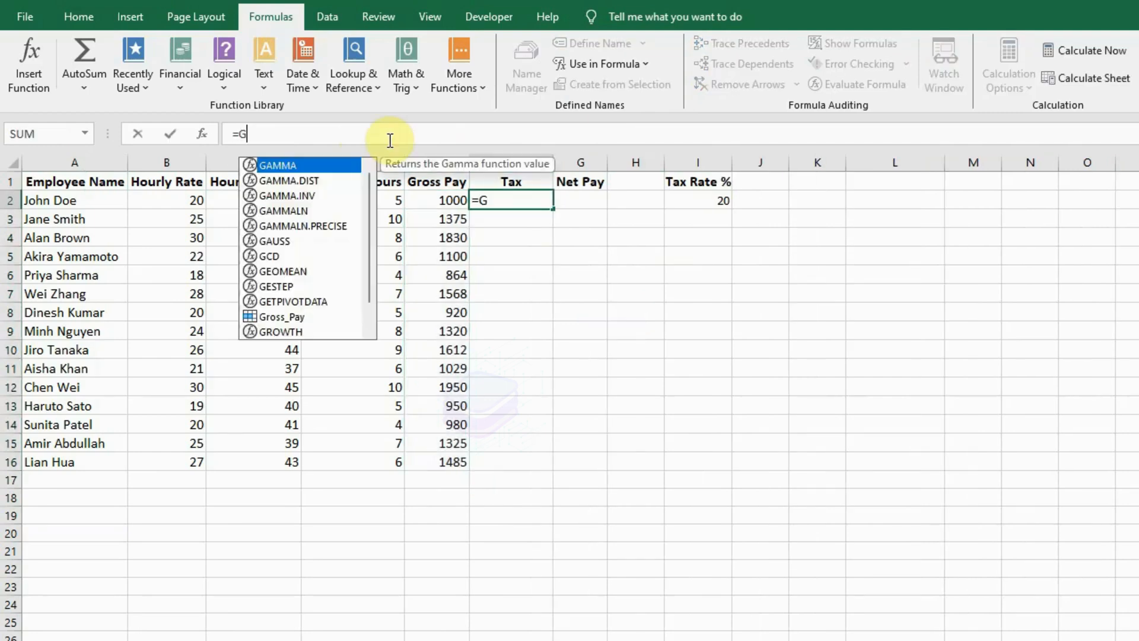
{"action": "key", "text": "Tab"}
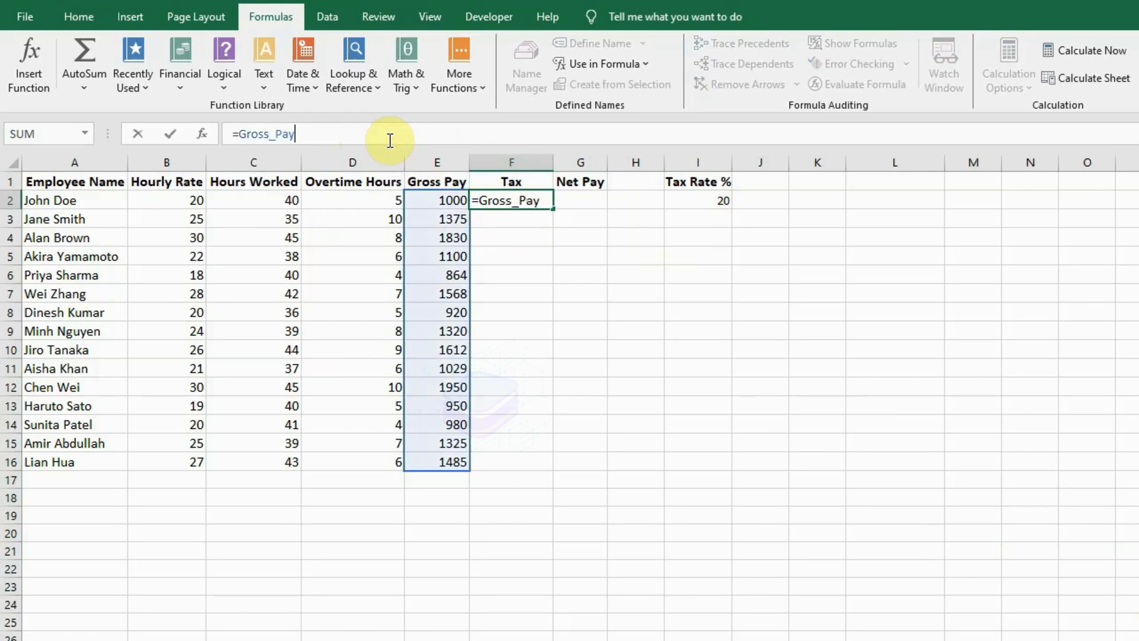
{"action": "type", "text": "*"}
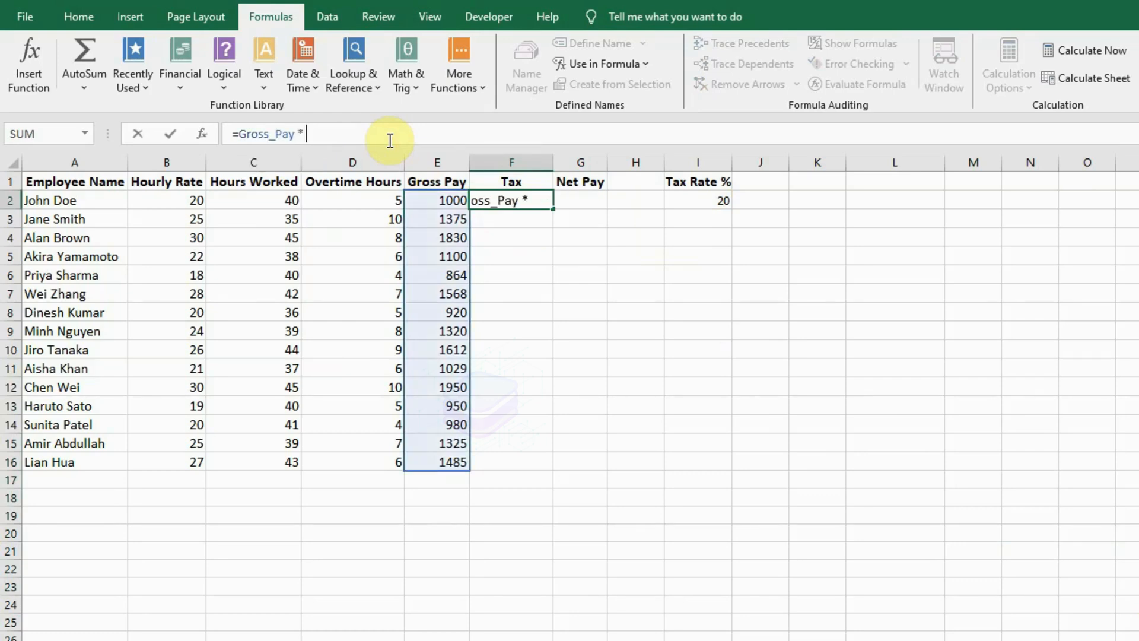
{"action": "type", "text": " TaxRa"}
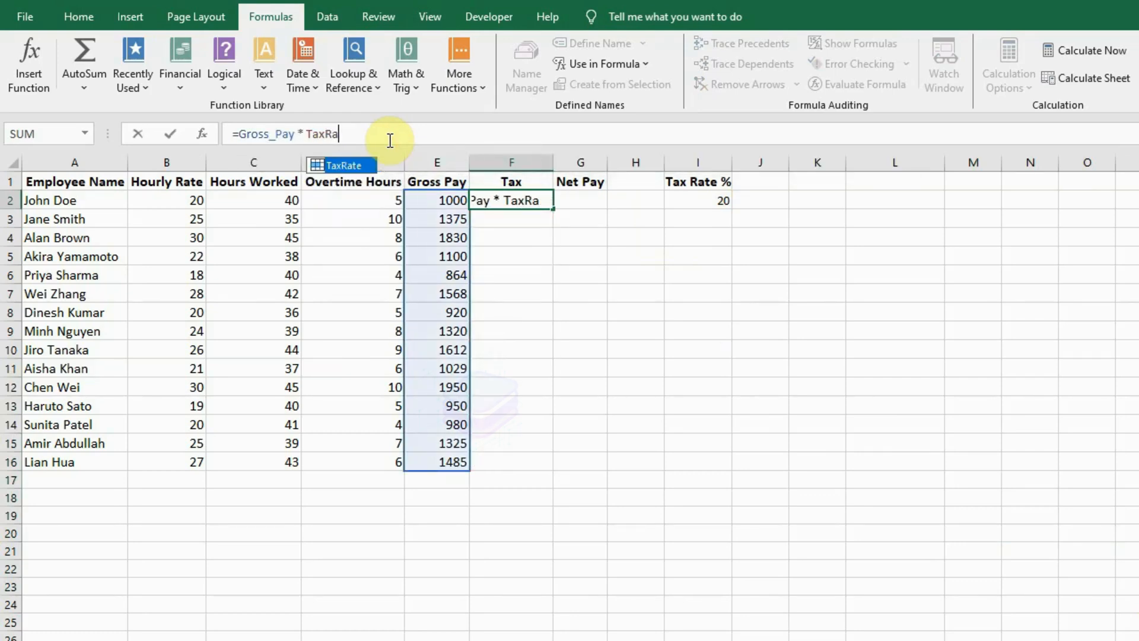
{"action": "key", "text": "Tab"}
{"action": "type", "text": "/ 100"}
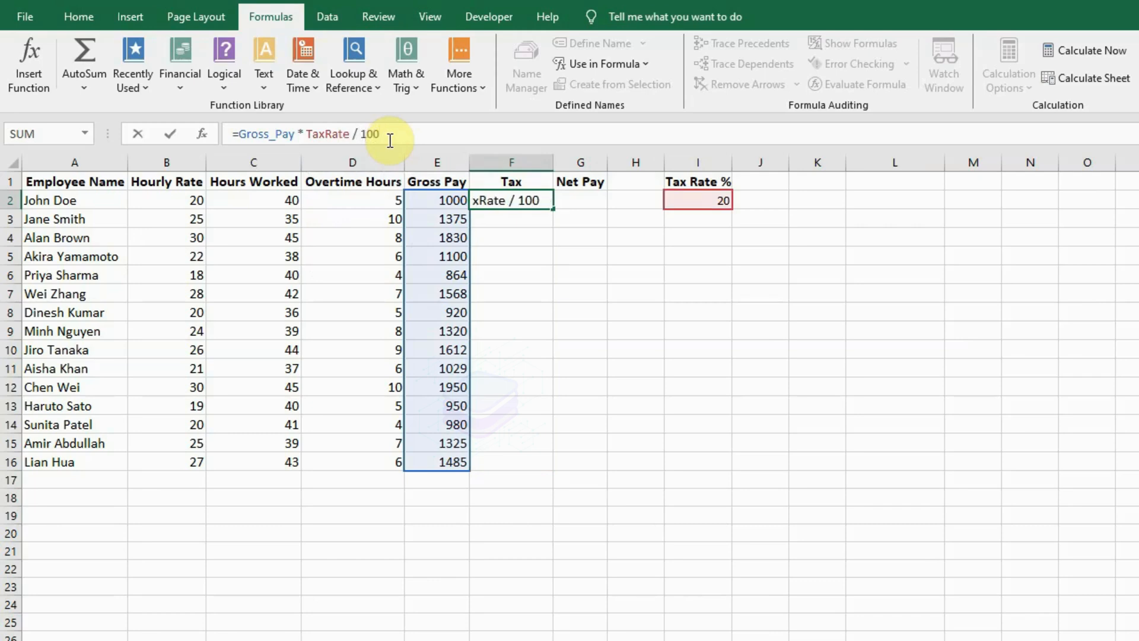
{"action": "key", "text": "Return"}
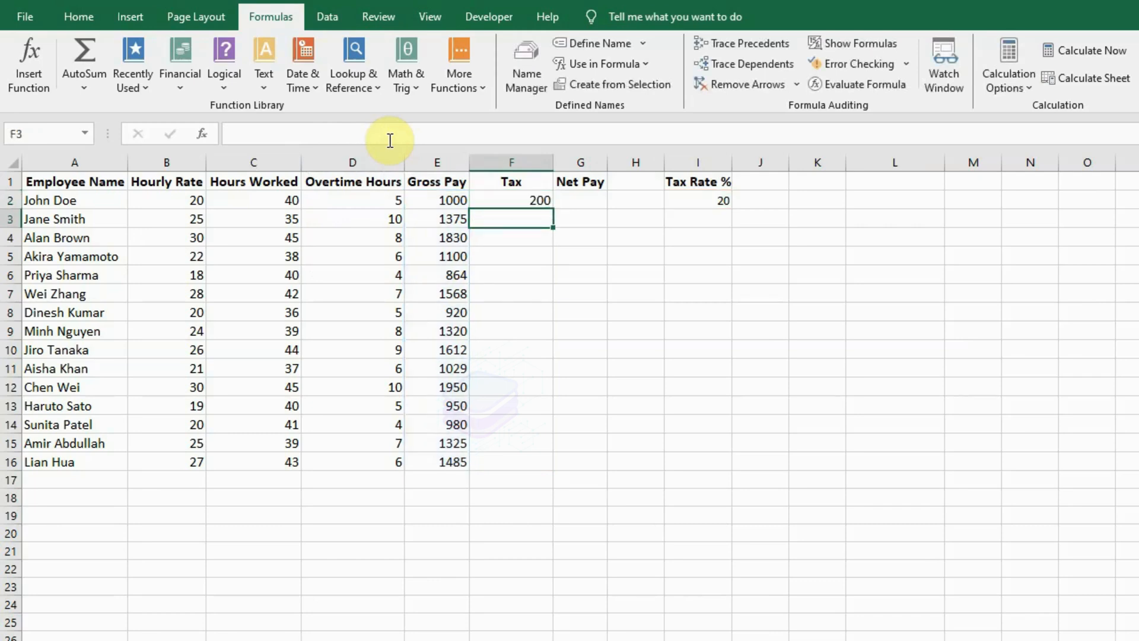
Fill the Tax formula down from F2 through F16 for all employees.
{"action": "key", "text": "Up"}
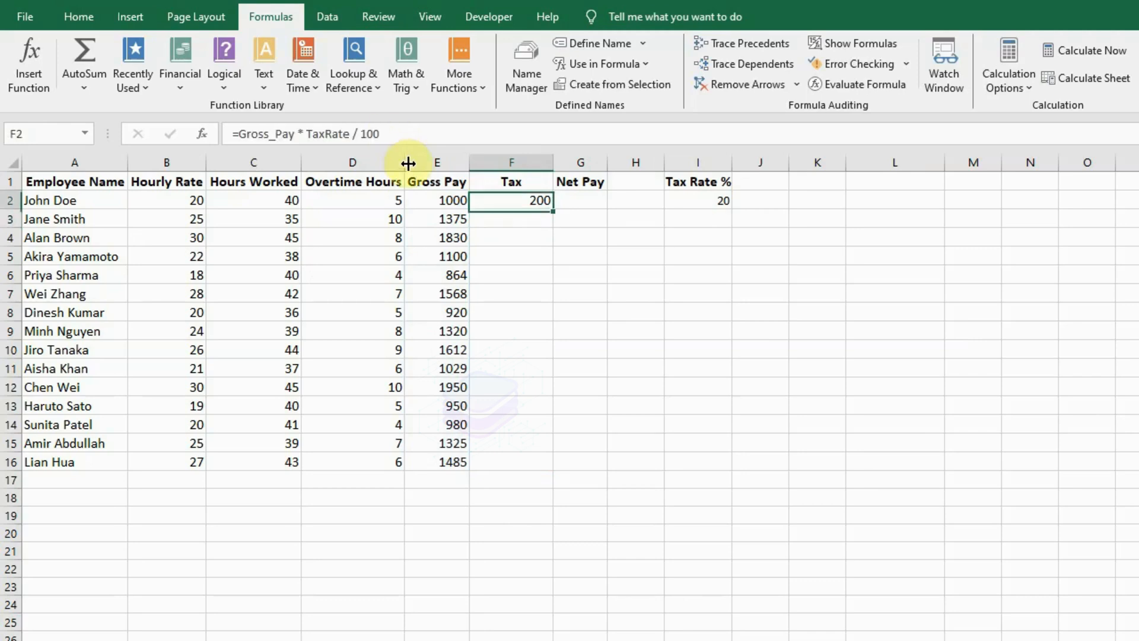
{"action": "key", "text": "shift+Down"}
{"action": "key", "text": "shift+Down"}
{"action": "key", "text": "shift+Down"}
{"action": "key", "text": "shift+Down"}
{"action": "key", "text": "shift+Down"}
{"action": "key", "text": "shift+Down"}
{"action": "key", "text": "shift+Down"}
{"action": "key", "text": "shift+Down"}
{"action": "key", "text": "shift+Down"}
{"action": "key", "text": "shift+Down"}
{"action": "key", "text": "shift+Down"}
{"action": "key", "text": "shift+Down"}
{"action": "key", "text": "shift+Down"}
{"action": "key", "text": "shift+Down"}
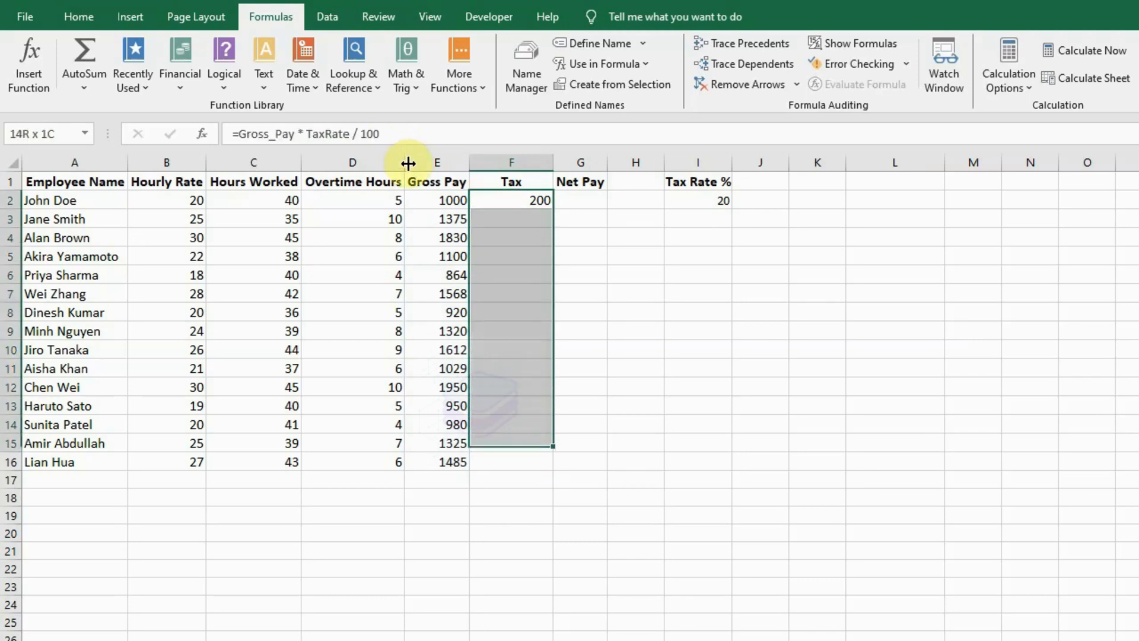
{"action": "key", "text": "ctrl+d"}
Enter the Net Pay formula =Gross_Pay - Tax in cell G2.
{"action": "key", "text": "Right"}
{"action": "left_click", "coordinate": [508, 132]}
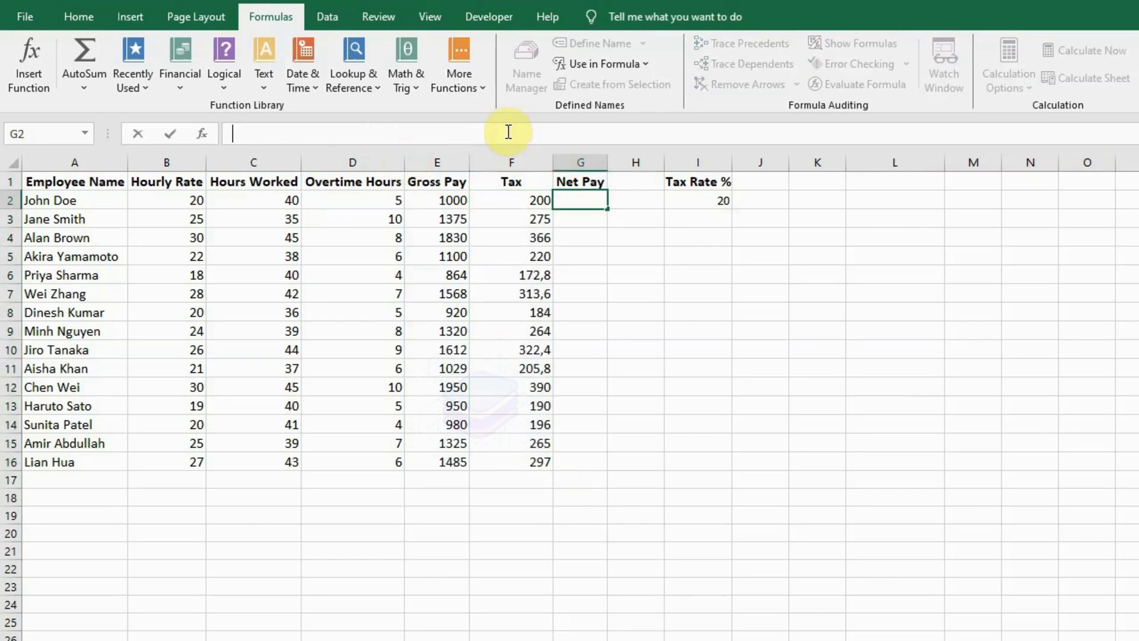
{"action": "type", "text": "=Gros"}
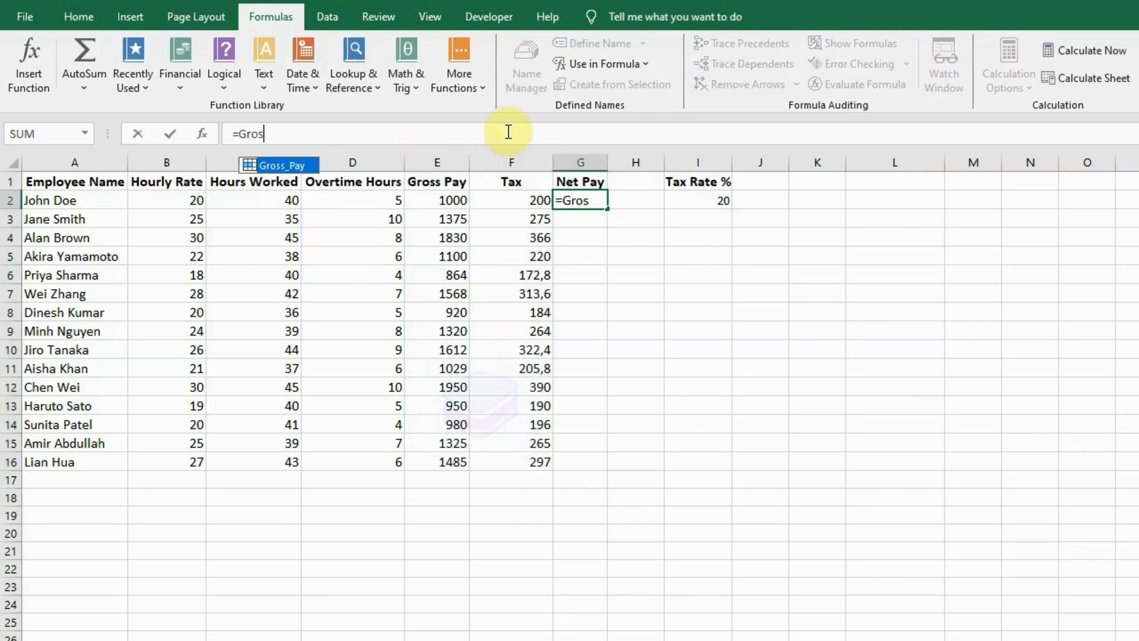
{"action": "key", "text": "Tab"}
{"action": "type", "text": "- "}
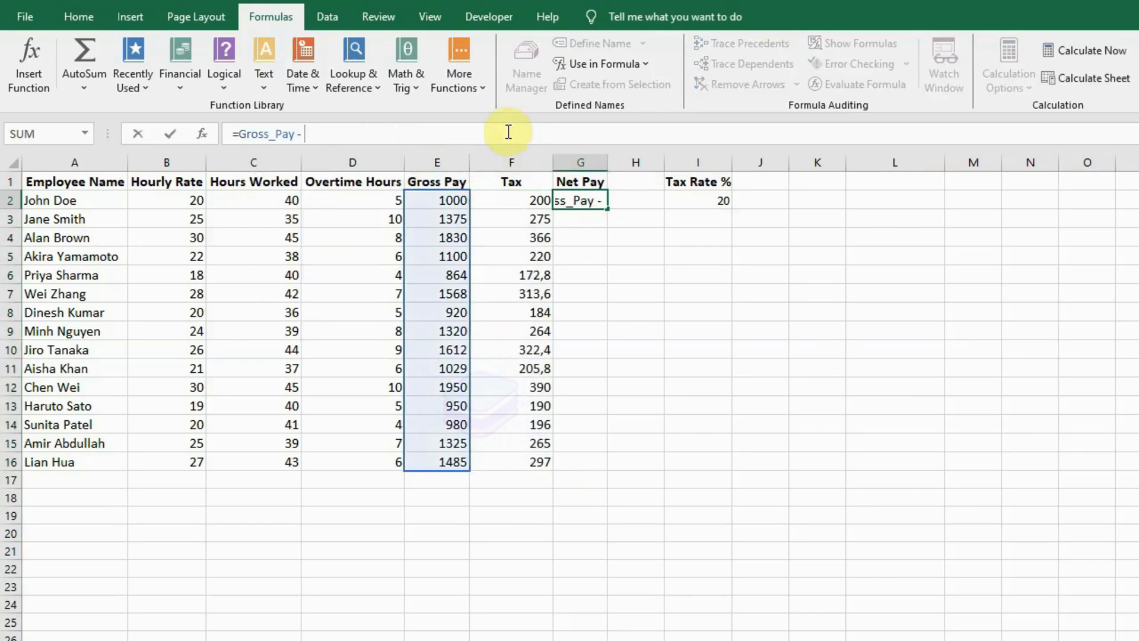
{"action": "type", "text": "Ta"}
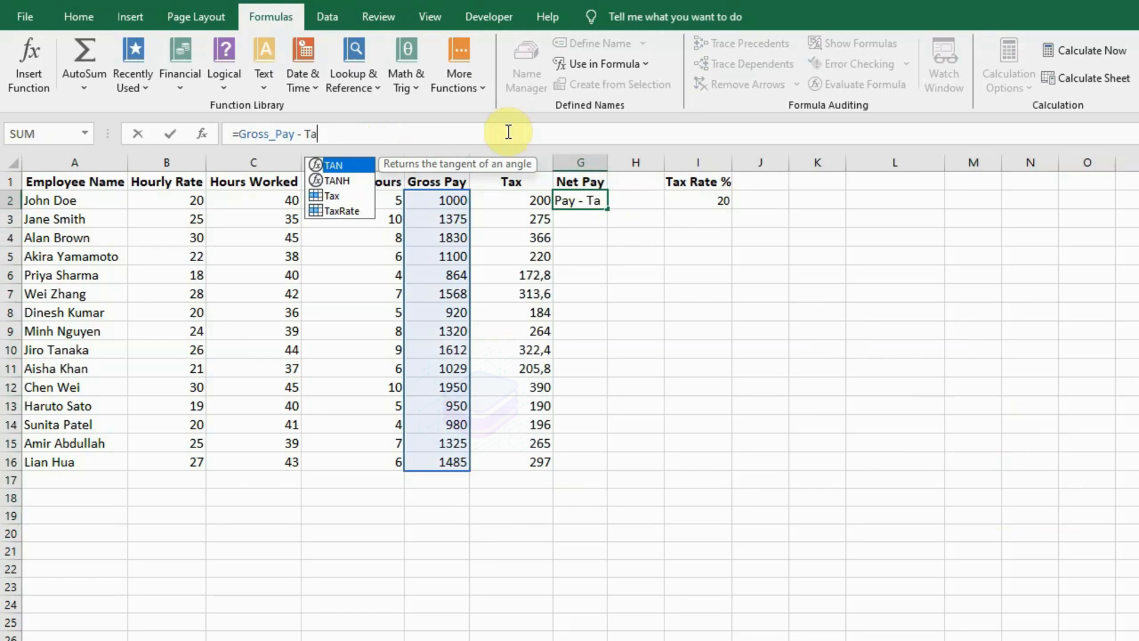
{"action": "type", "text": "x"}
{"action": "key", "text": "Escape"}
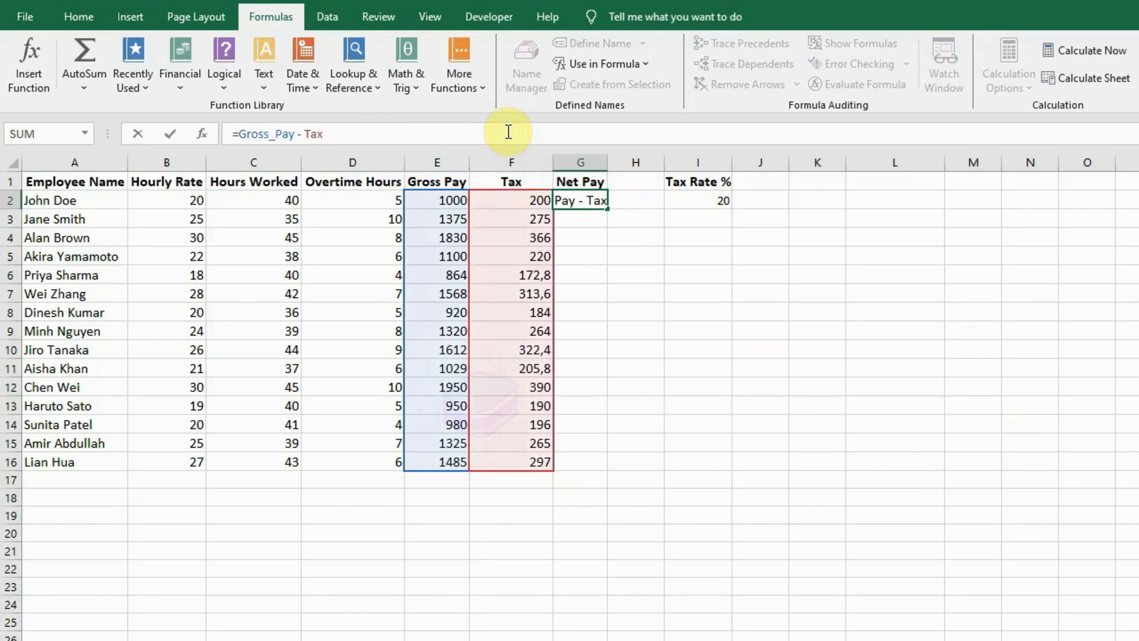
{"action": "key", "text": "Return"}
Fill the Net Pay formula down from G2 through G16 and deselect the range.
{"action": "key", "text": "Up"}
{"action": "key", "text": "shift+Down"}
{"action": "key", "text": "shift+Down"}
{"action": "key", "text": "shift+Down"}
{"action": "key", "text": "shift+Down"}
{"action": "key", "text": "shift+Down"}
{"action": "key", "text": "shift+Down"}
{"action": "key", "text": "shift+Down"}
{"action": "key", "text": "shift+Down"}
{"action": "key", "text": "shift+Down"}
{"action": "key", "text": "shift+Down"}
{"action": "key", "text": "shift+Down"}
{"action": "key", "text": "shift+Down"}
{"action": "key", "text": "shift+Down"}
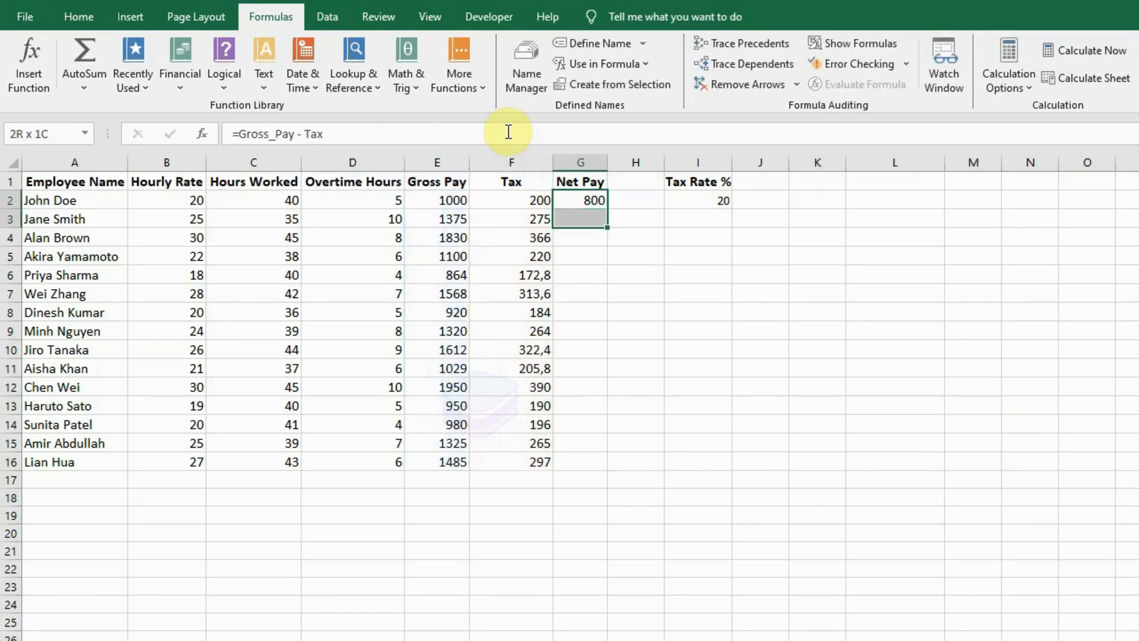
{"action": "key", "text": "shift+Down"}
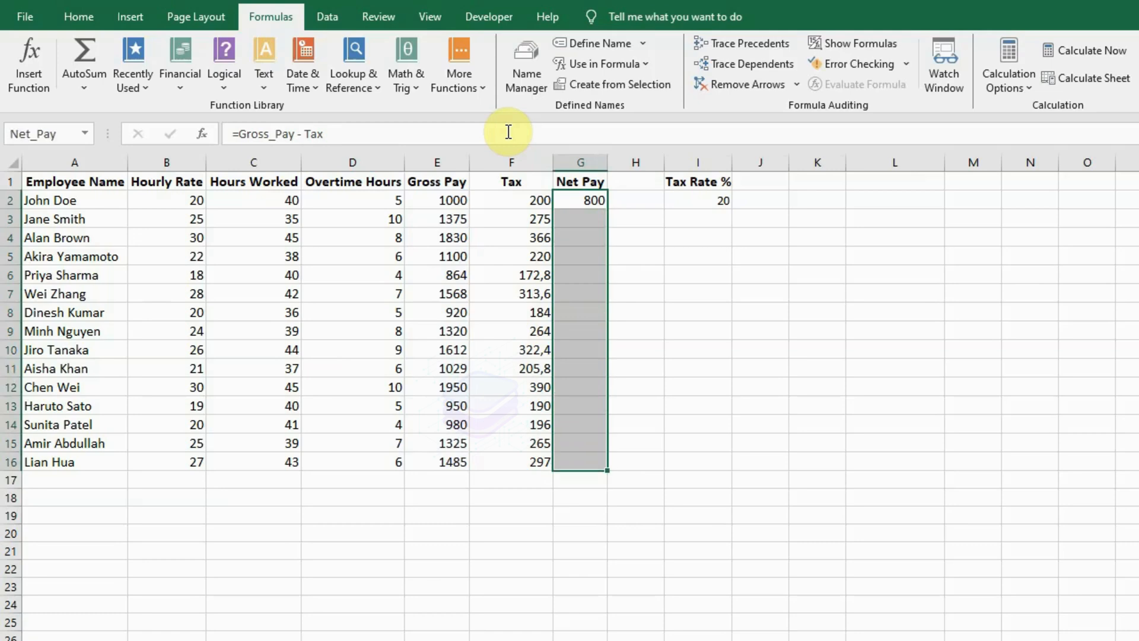
{"action": "key", "text": "ctrl+d"}
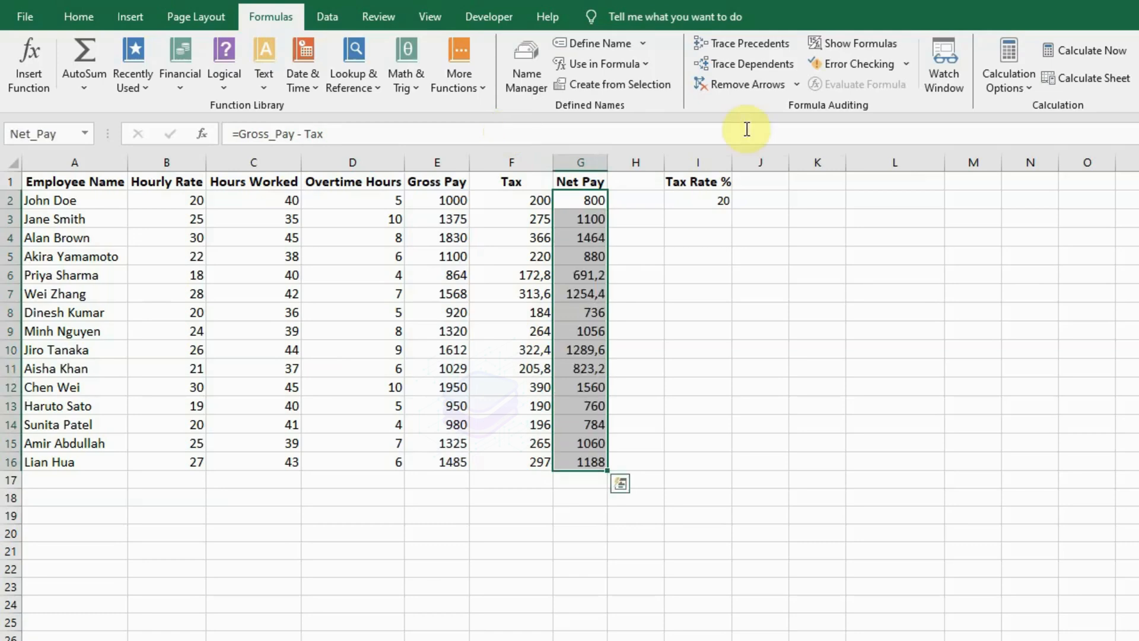
{"action": "left_click", "coordinate": [1068, 514]}
{"action": "left_click", "coordinate": [1087, 640]}
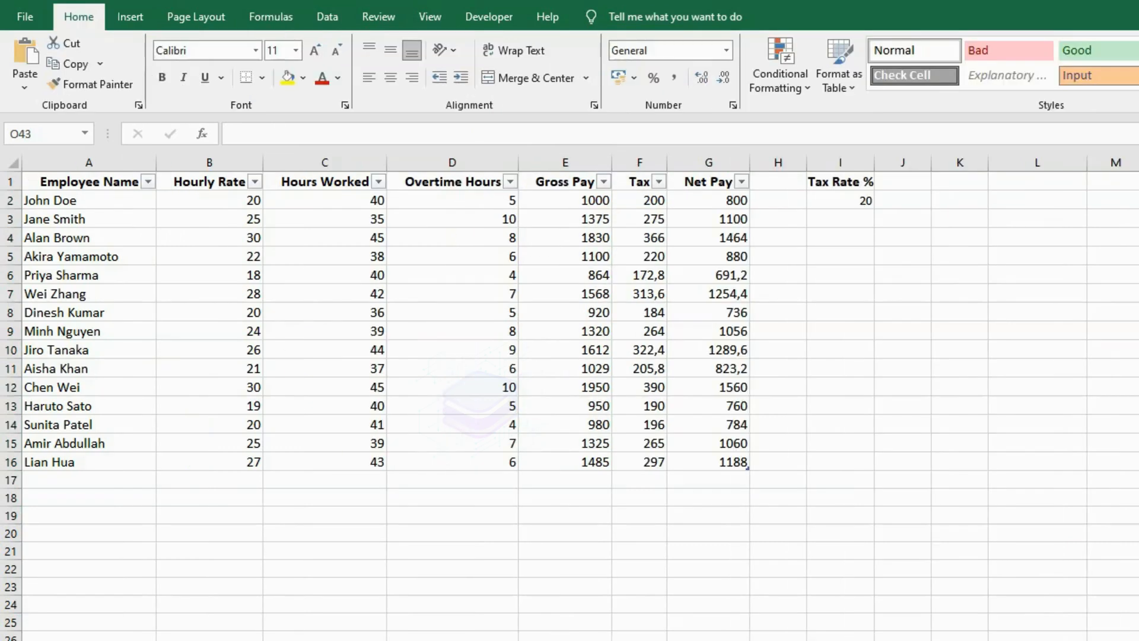
Set the Tax Rate % value in cell I2 to 21.
{"action": "left_click", "coordinate": [845, 205]}
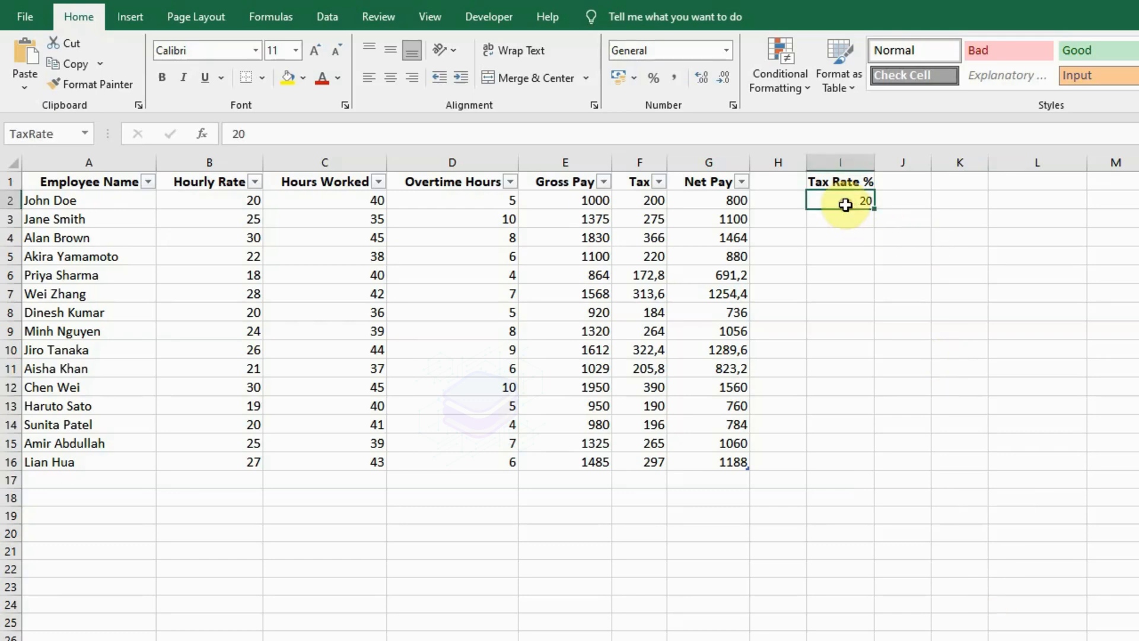
{"action": "type", "text": "21"}
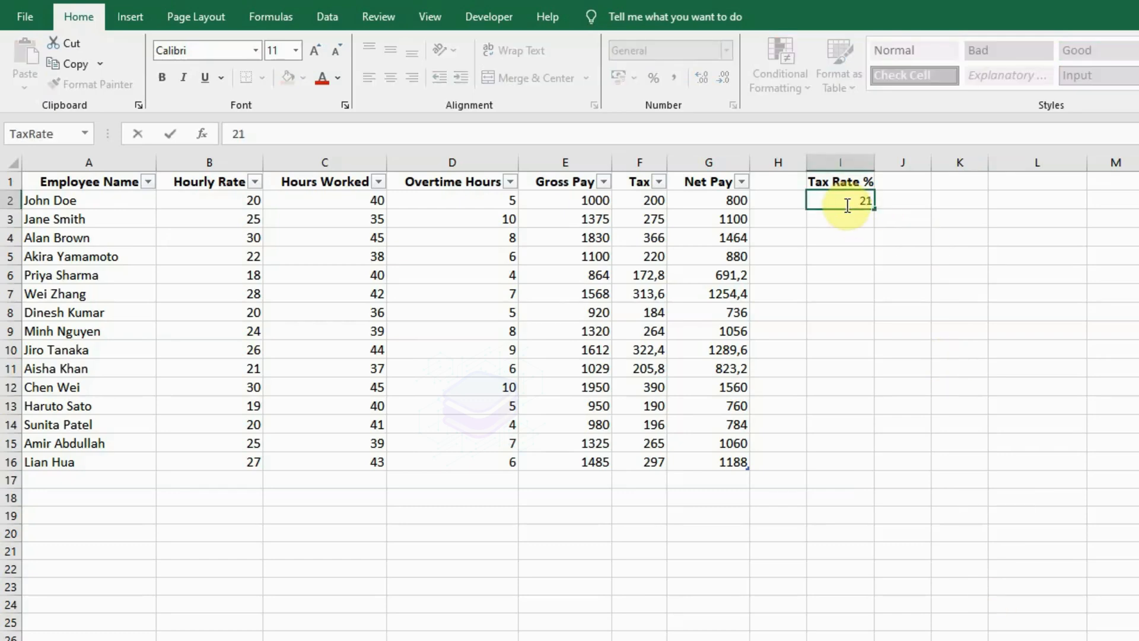
{"action": "key", "text": "Tab"}
Set the Tax Rate % value in cell I2 to 19.
{"action": "left_click", "coordinate": [845, 205]}
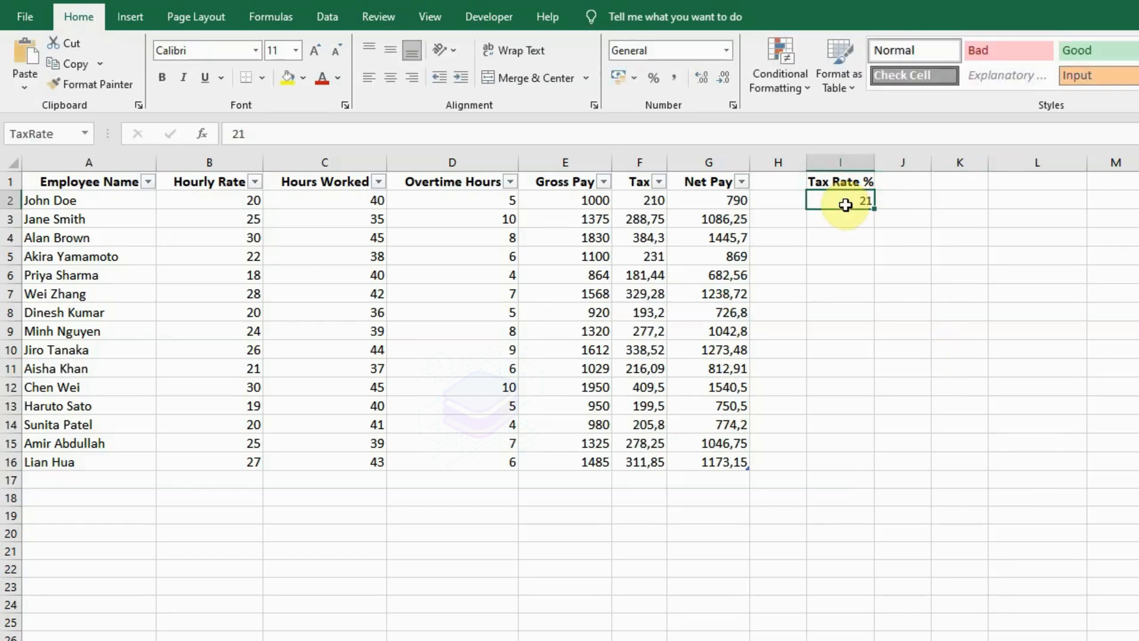
{"action": "type", "text": "19"}
{"action": "key", "text": "Tab"}
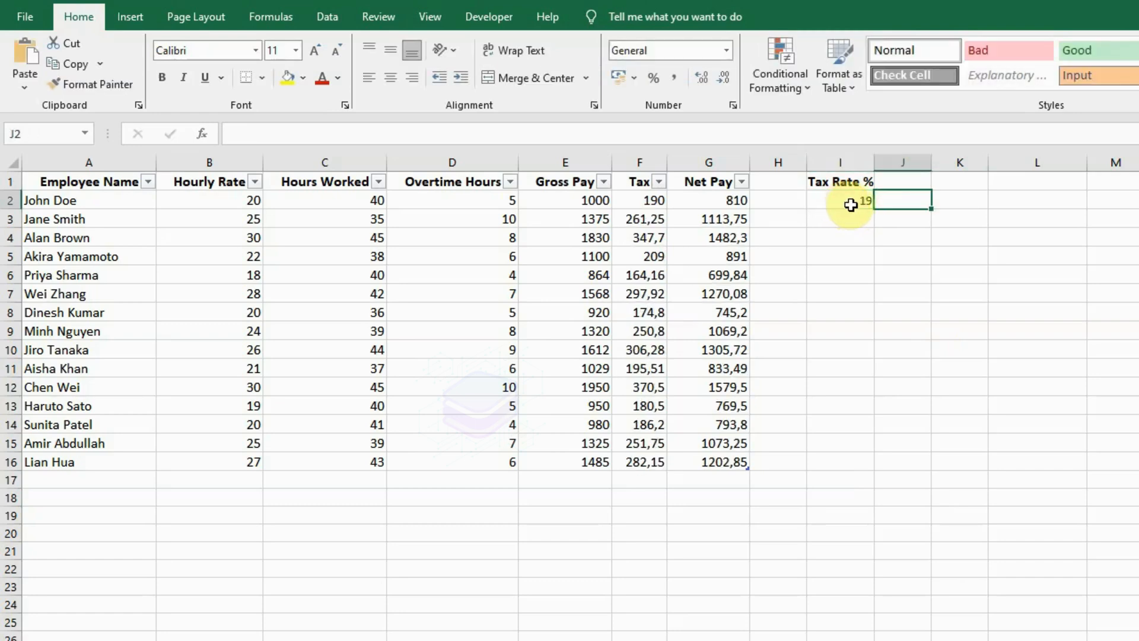
Add a new employee in row 17 with the employee's full name, hourly rate 34, hours worked 31 and overtime hours 7.
{"action": "left_click", "coordinate": [57, 480]}
{"action": "type", "text": "Wendy Kent"}
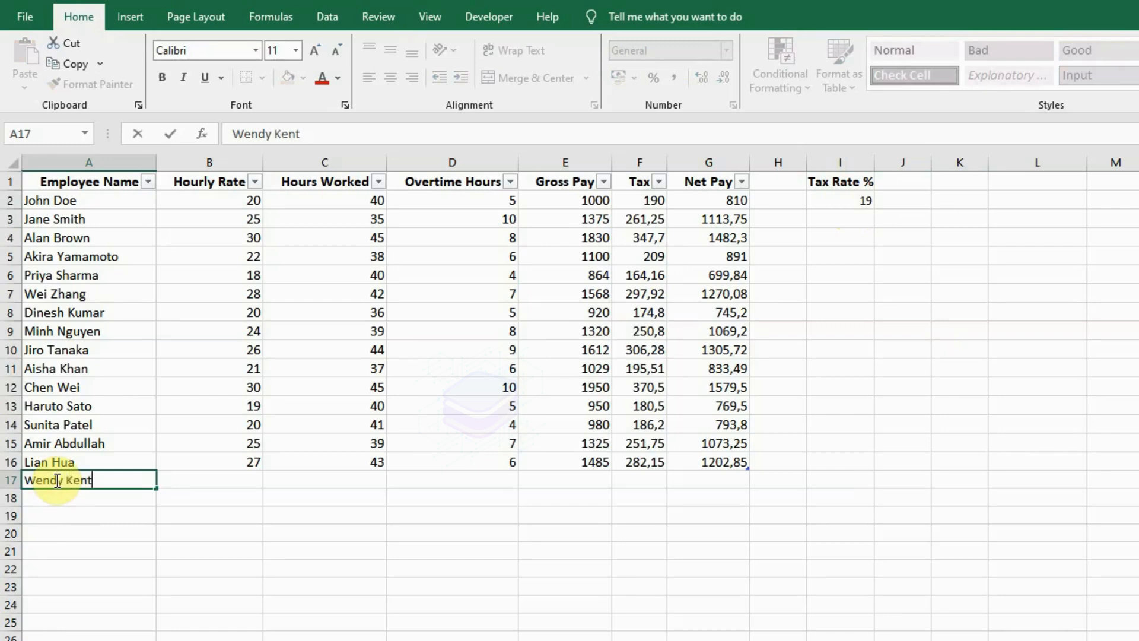
{"action": "key", "text": "Tab"}
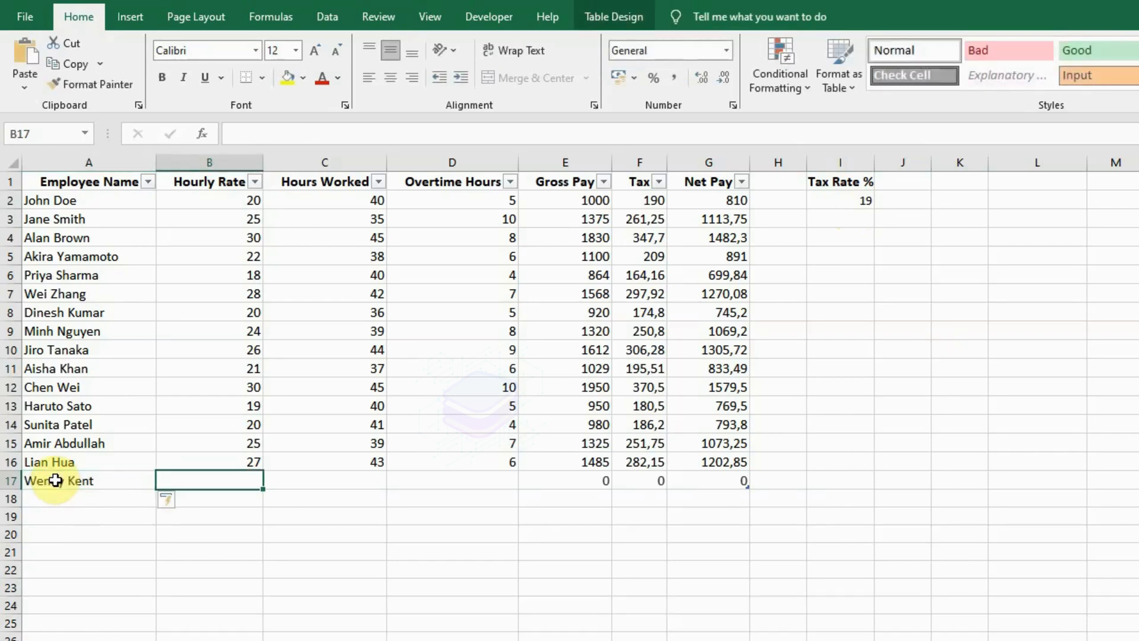
{"action": "type", "text": "34"}
{"action": "key", "text": "Tab"}
{"action": "type", "text": "31"}
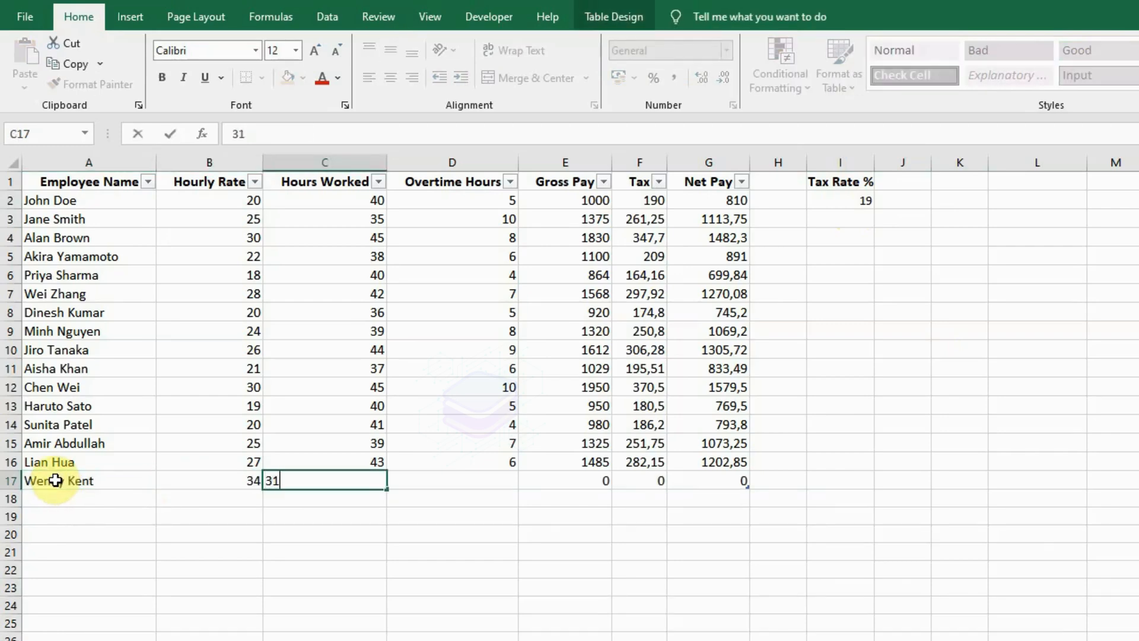
{"action": "key", "text": "Tab"}
{"action": "type", "text": "7"}
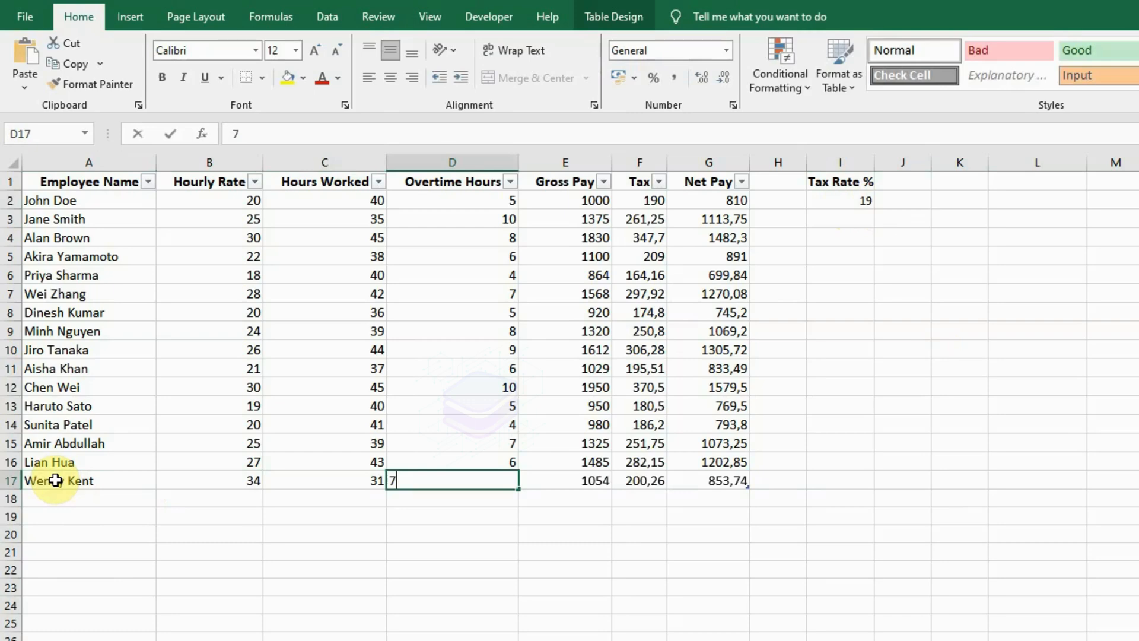
{"action": "key", "text": "Tab"}
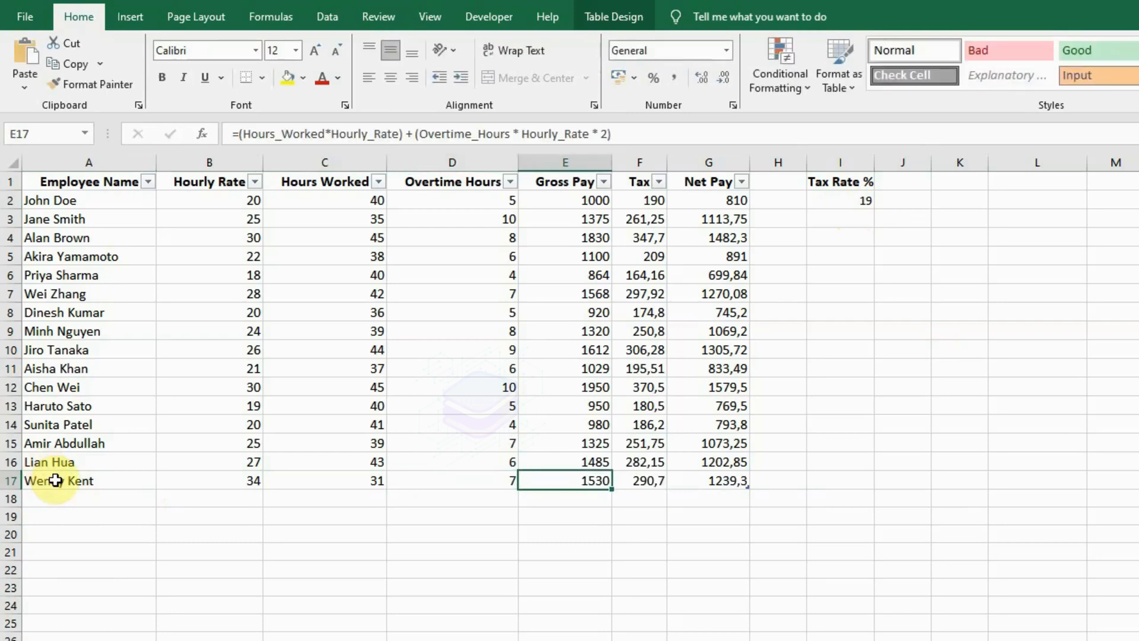
{"action": "key", "text": "Tab"}
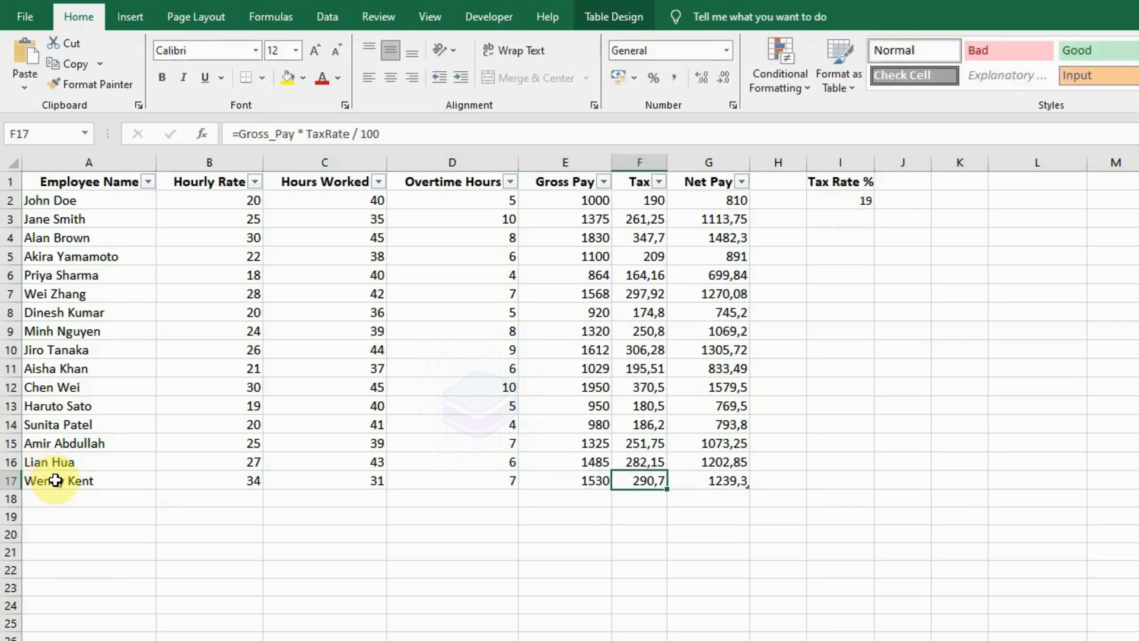